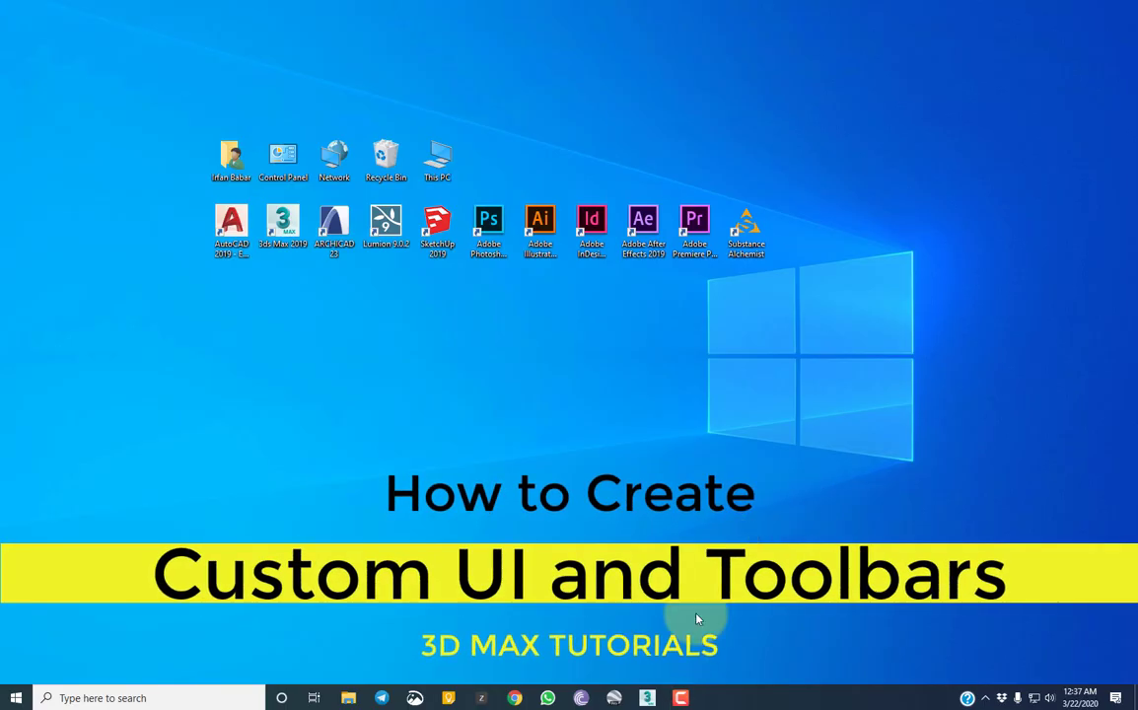
- Restore the 3ds Max 2019 window from the taskbar
click(647, 697)
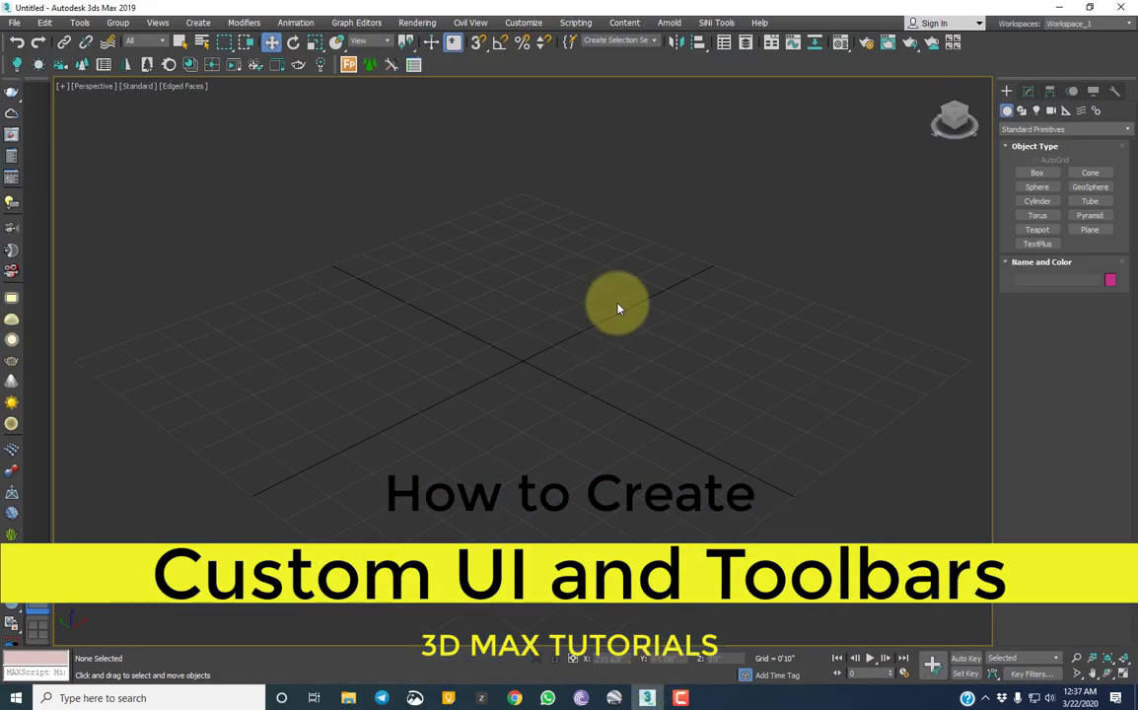
- Under Customize User Interface > Toolbars, add a new toolbar named MyTool
click(541, 30)
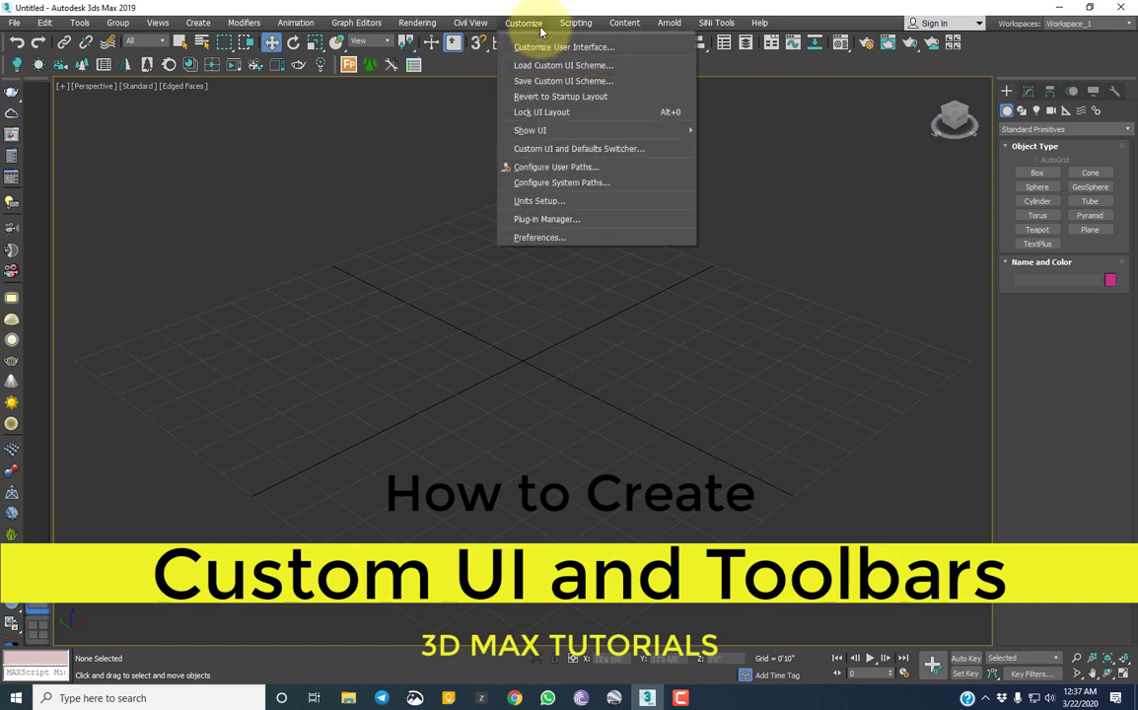
click(548, 46)
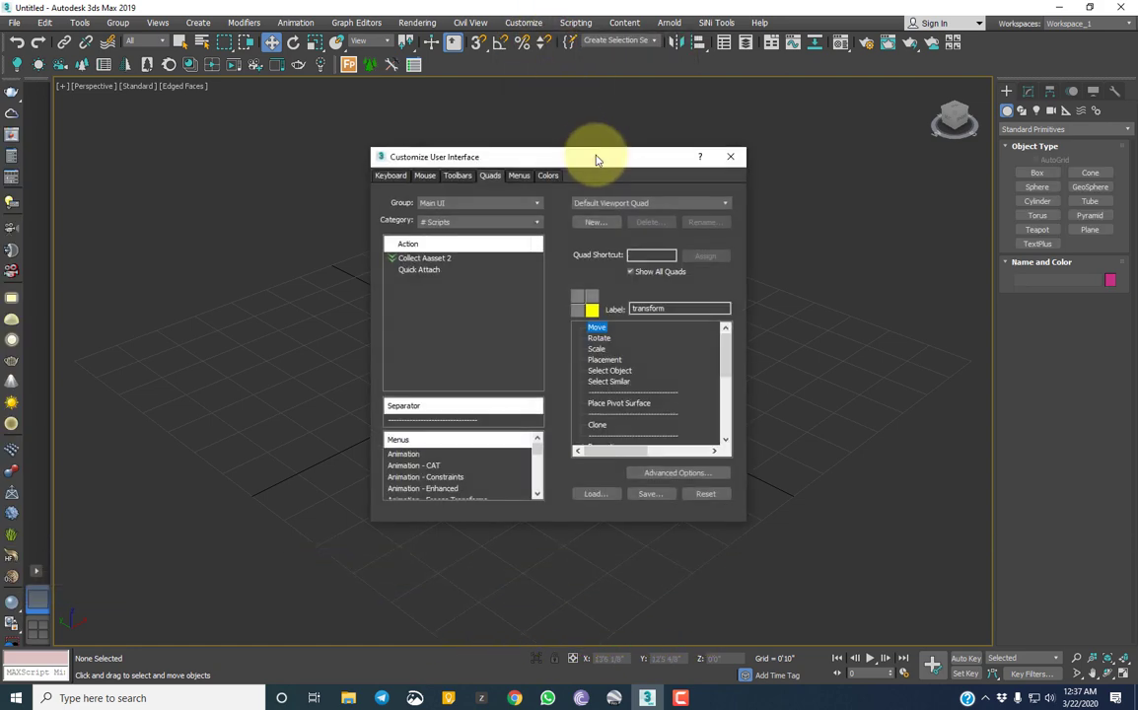
click(395, 177)
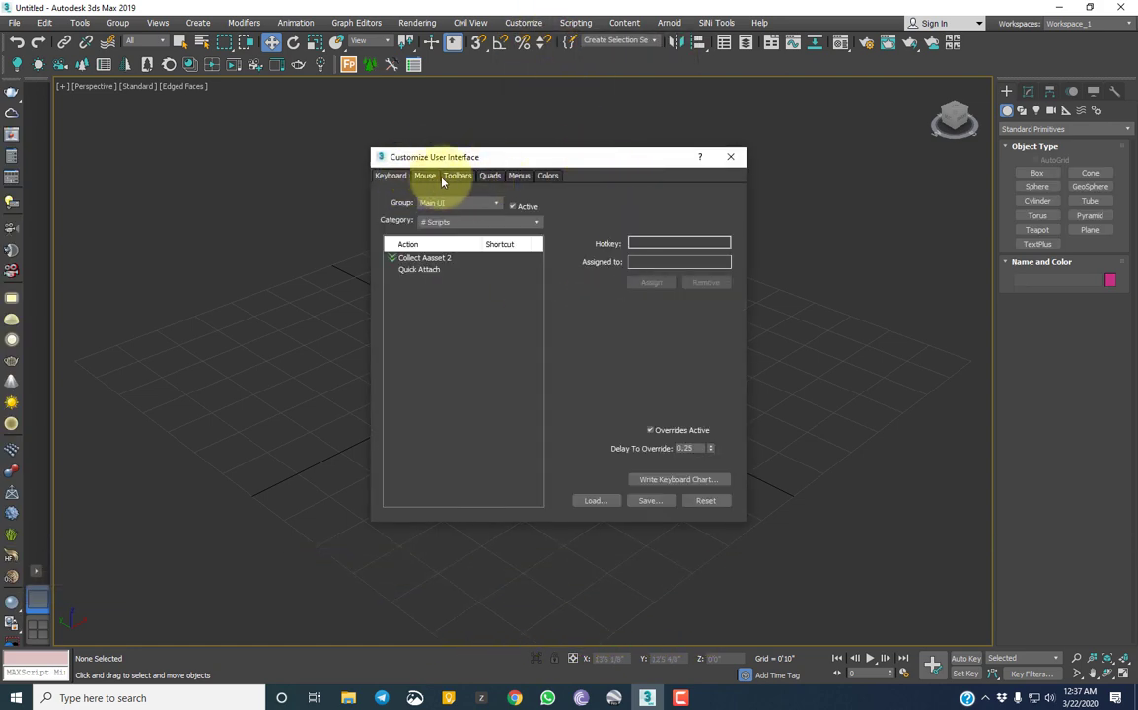
click(450, 176)
click(593, 223)
text(MyToolbar)
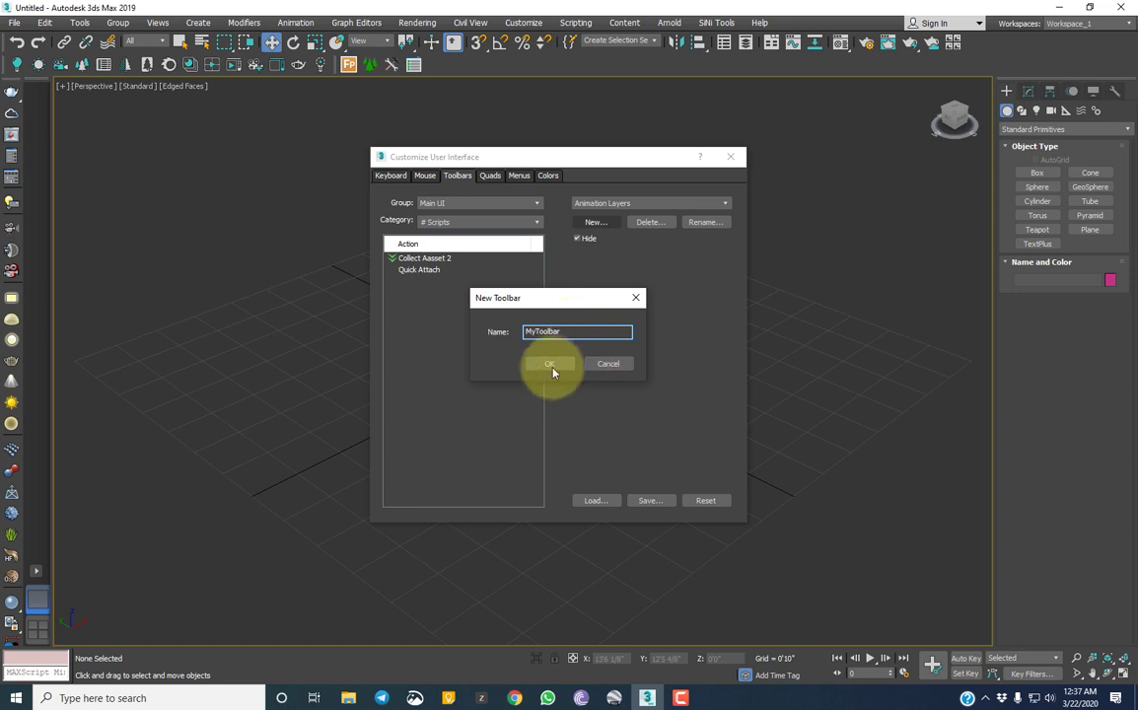
click(549, 364)
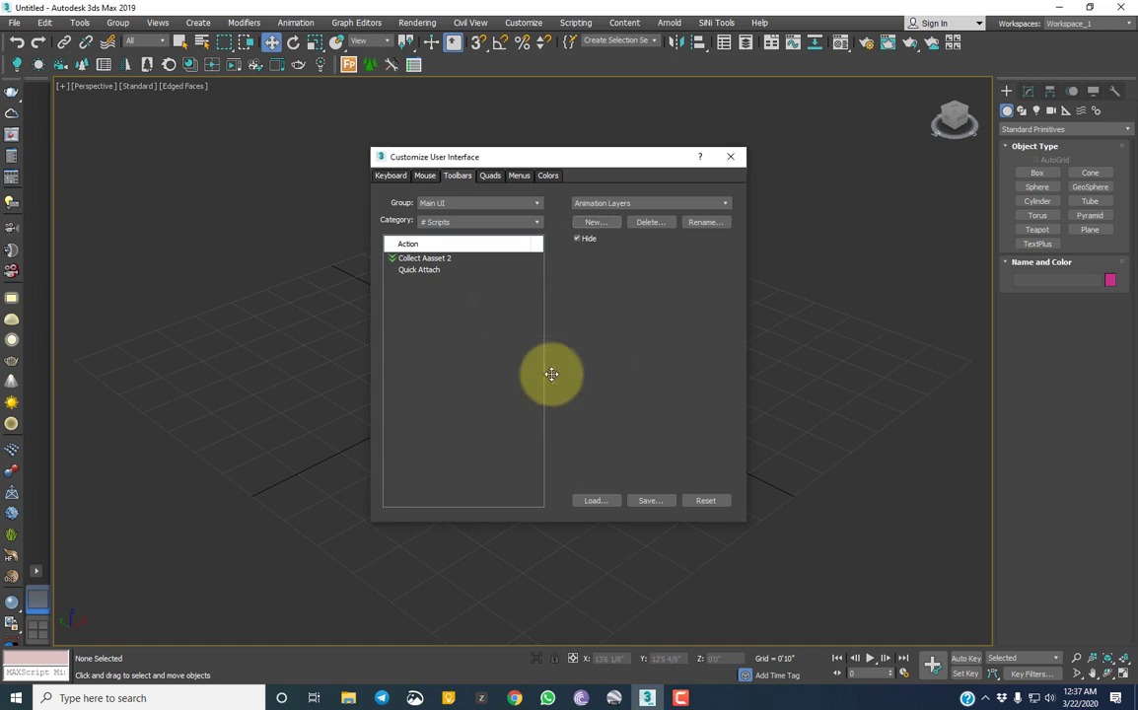
- Drag the Quick Attach script action onto the floating MyTool toolbar
drag(605, 166, 487, 155)
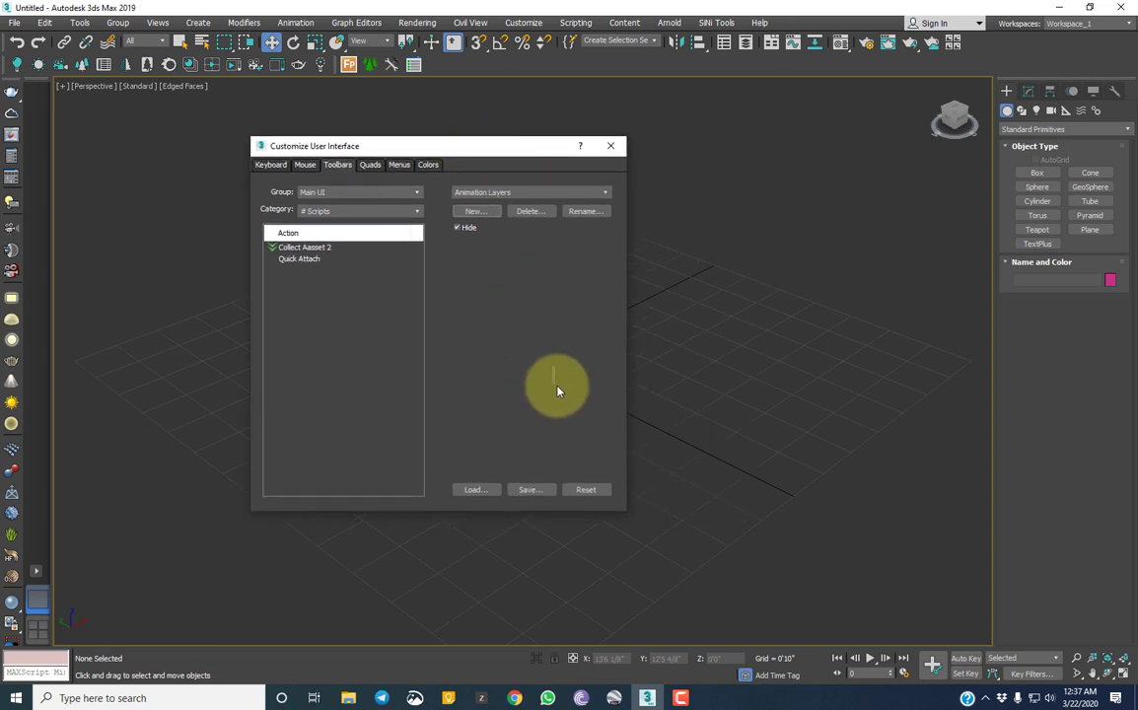
click(700, 369)
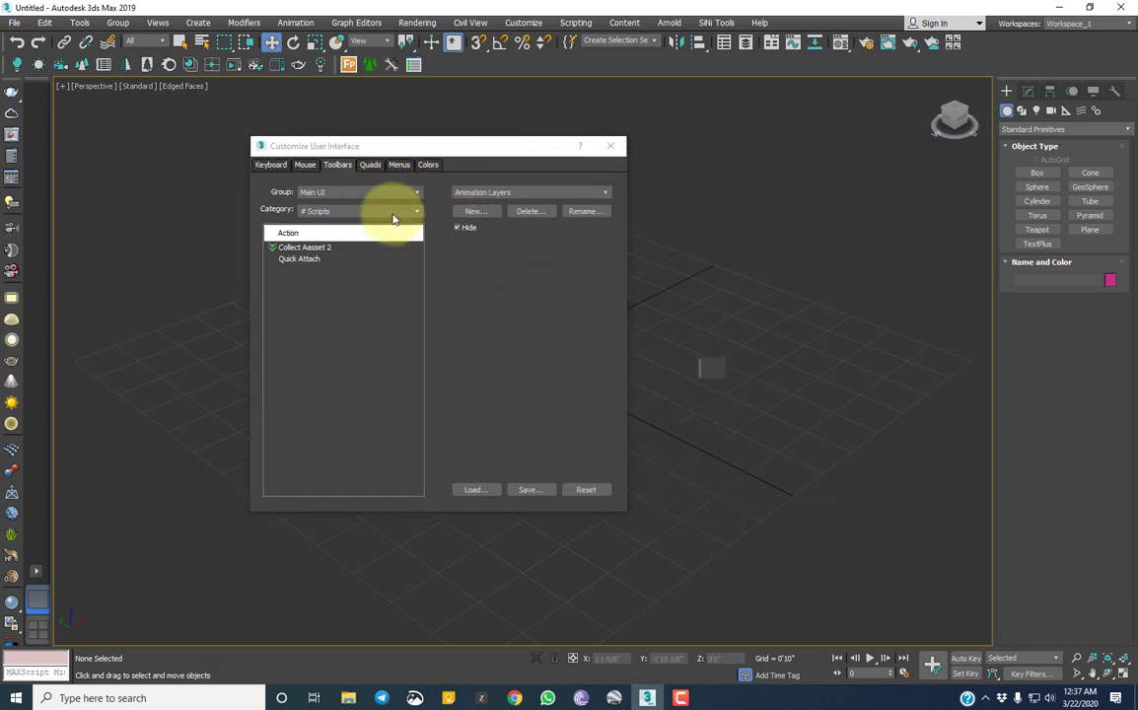
click(321, 247)
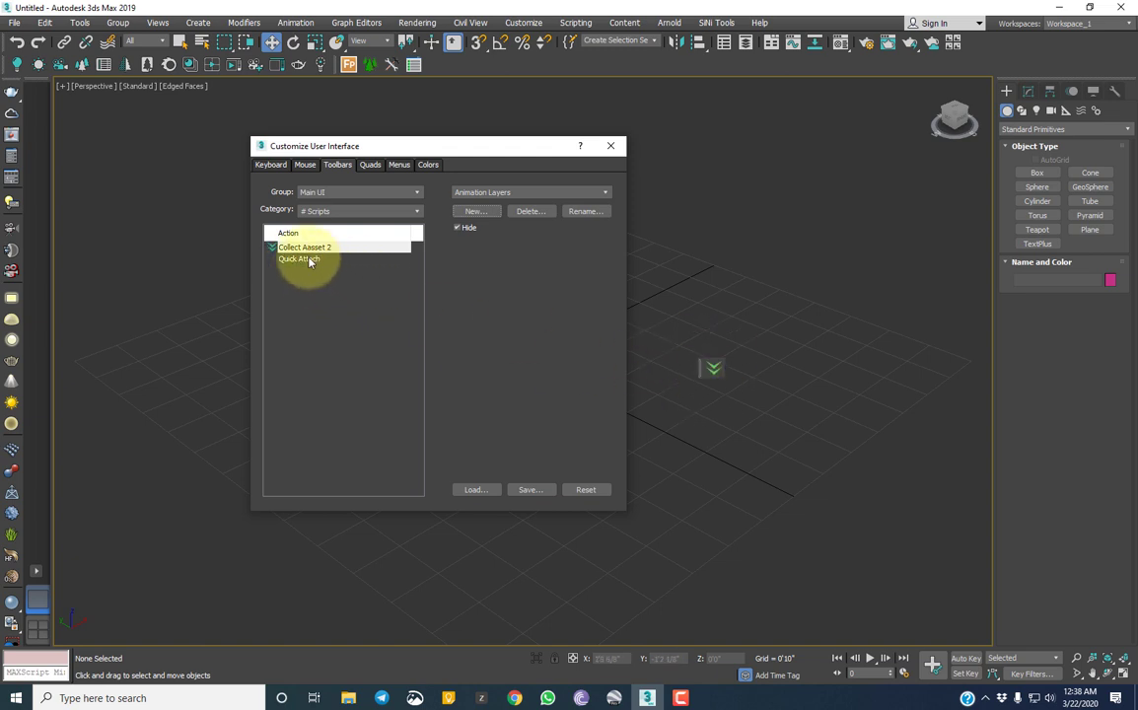
drag(309, 260, 708, 373)
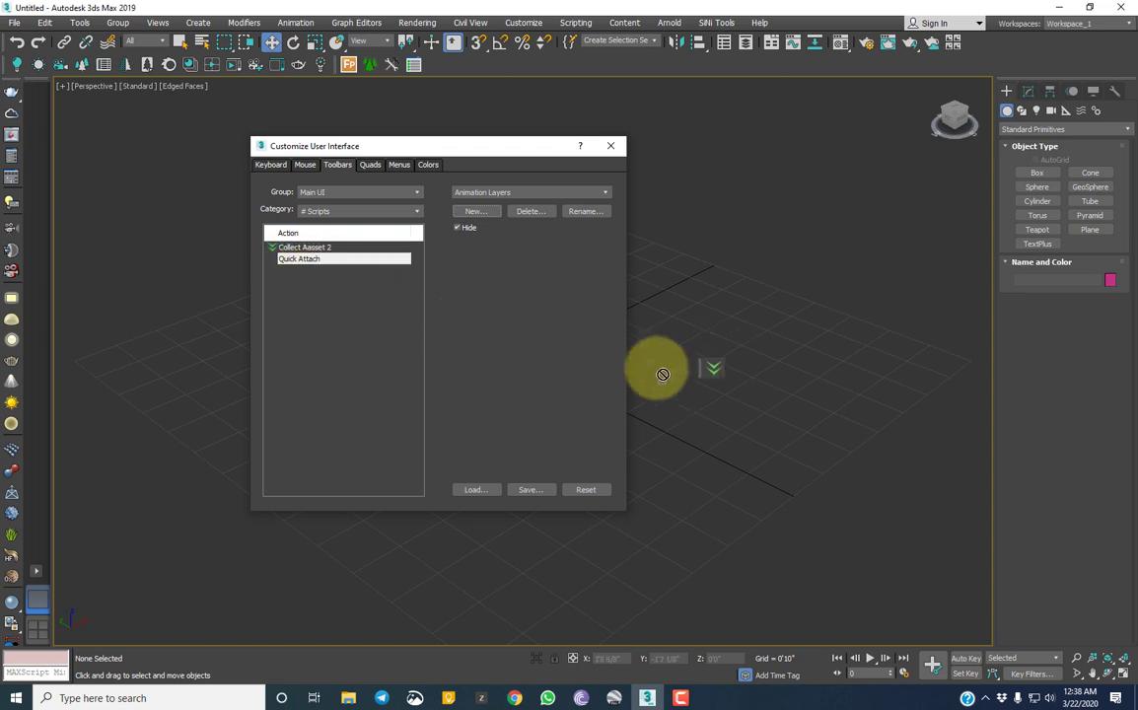
- Make the Quick Attach button an image button using icon 2 from the Systems group
right_click(716, 377)
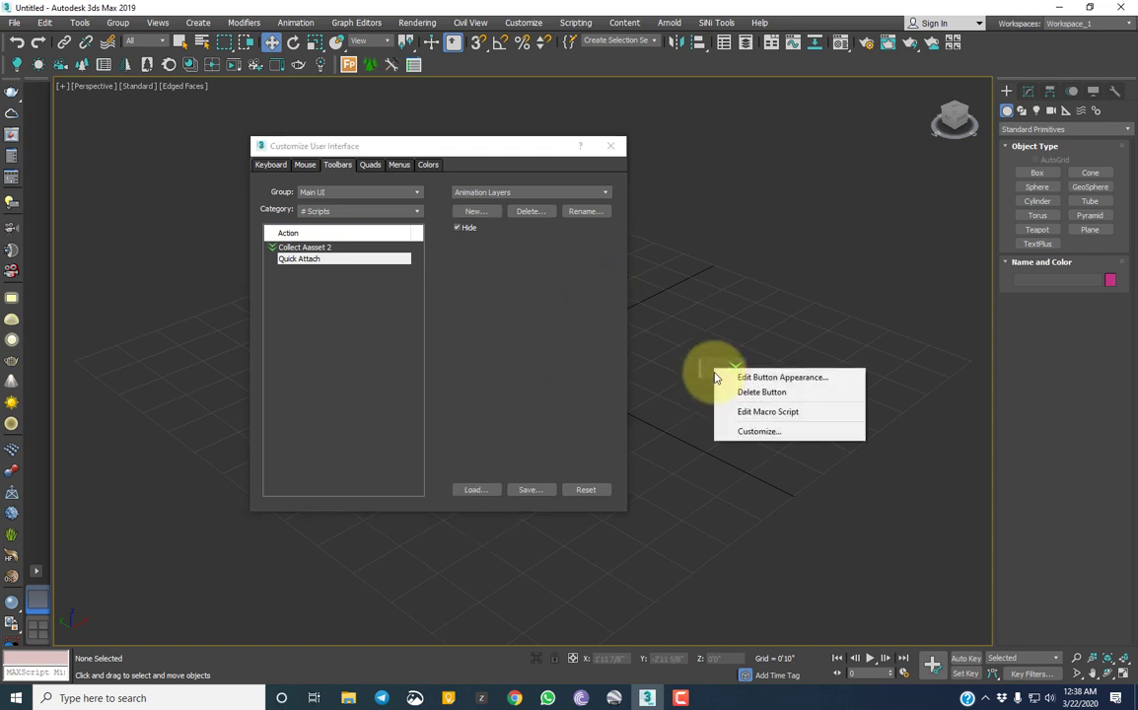
click(777, 376)
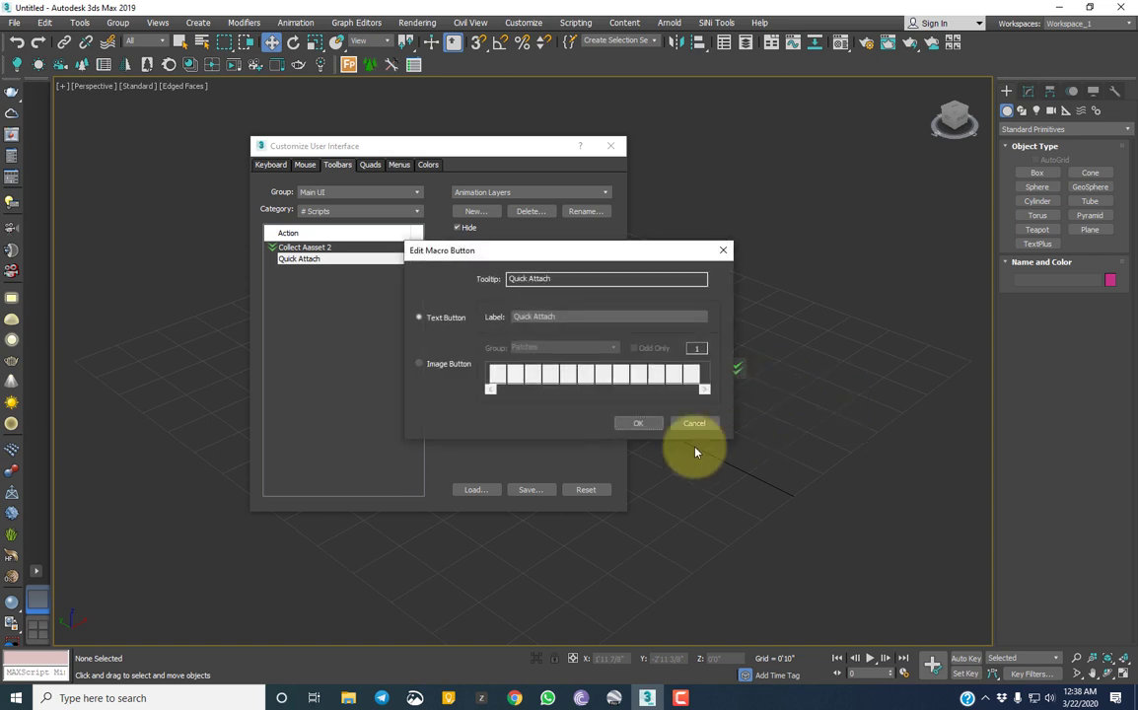
click(456, 366)
click(614, 348)
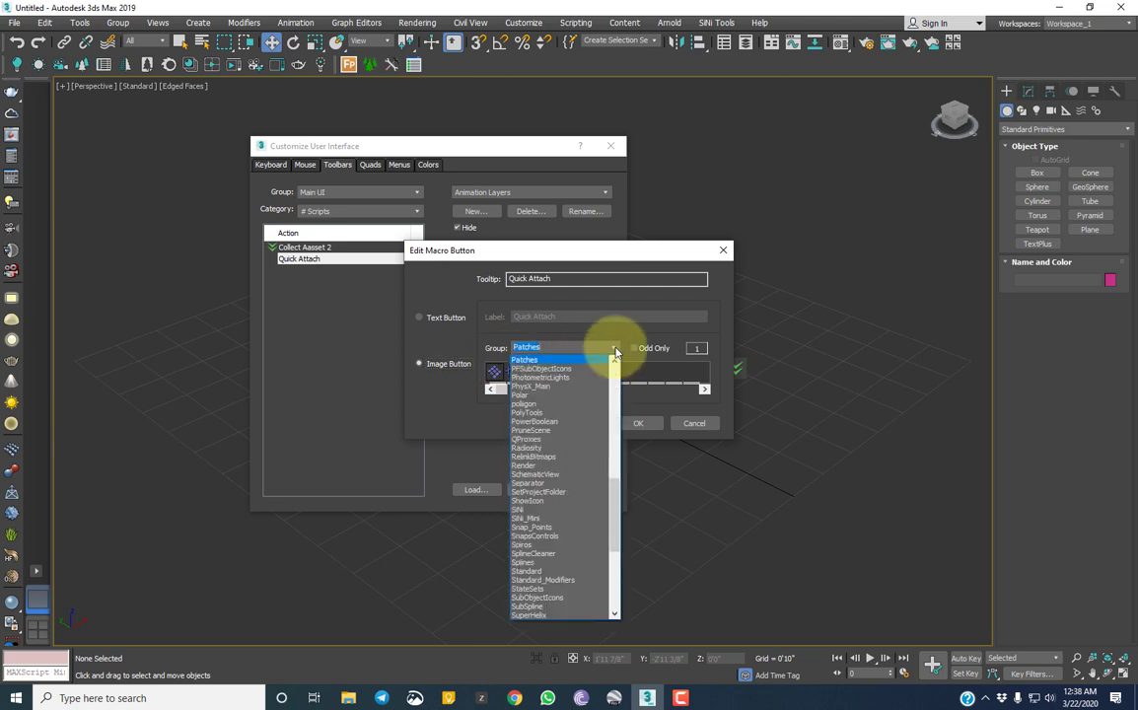
click(562, 377)
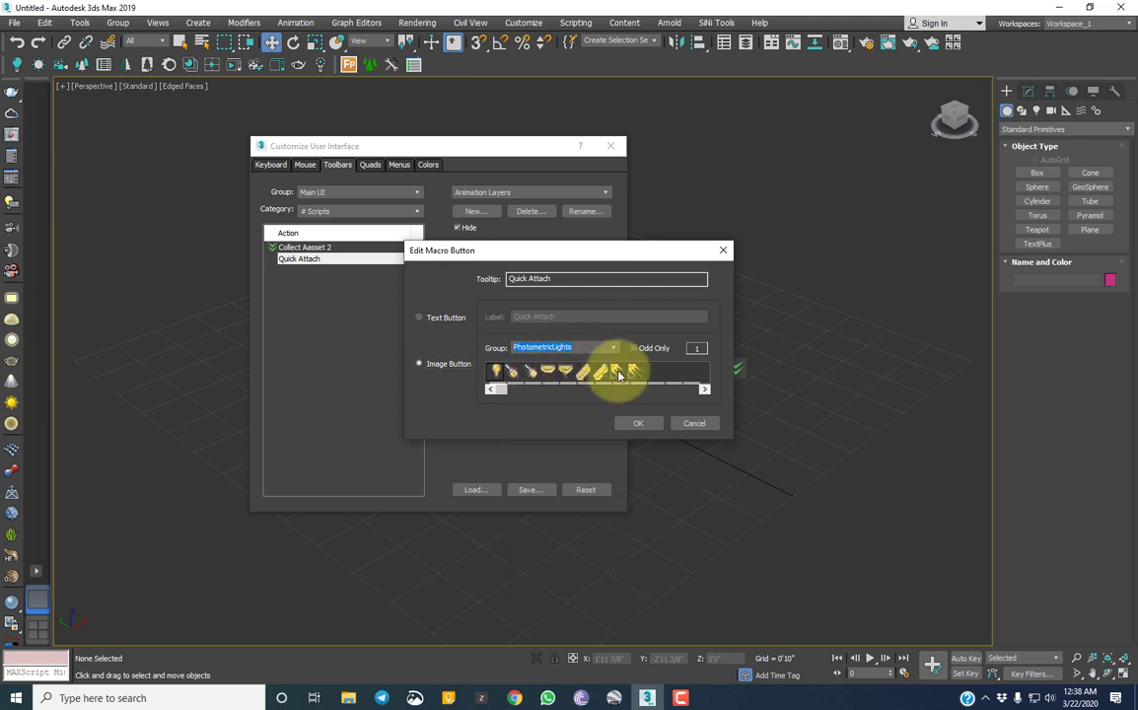
scroll(611, 350, down, 1)
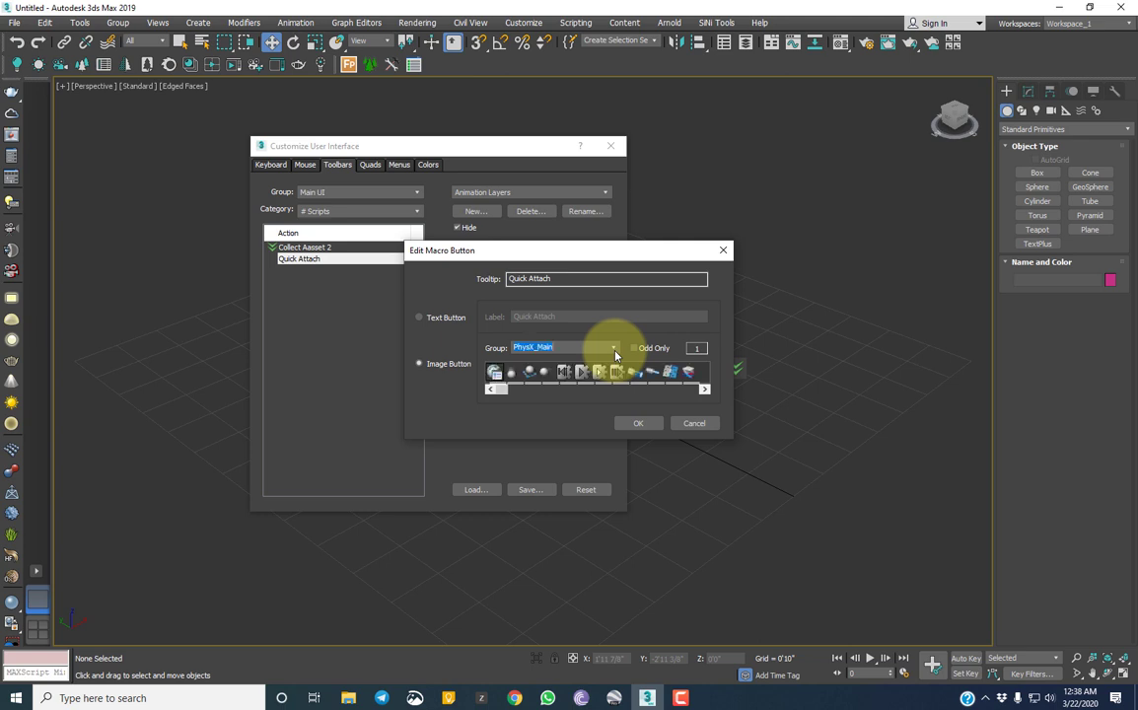
scroll(615, 353, down, 1)
scroll(615, 353, down, 1)
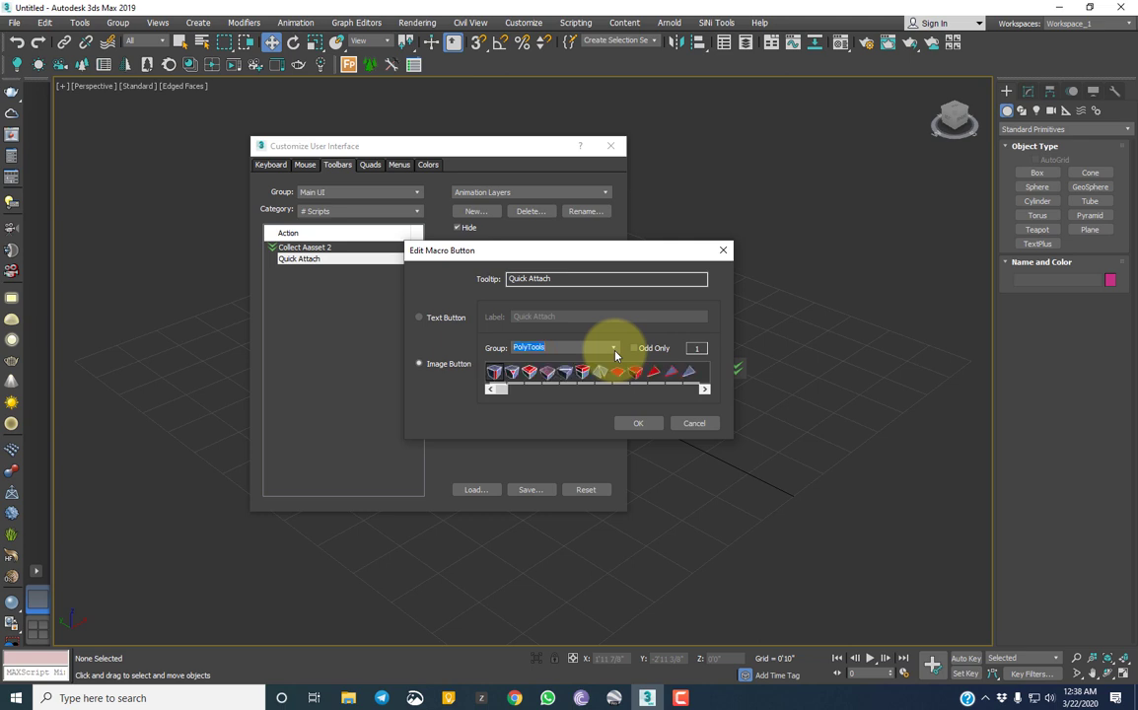
scroll(615, 354, down, 1)
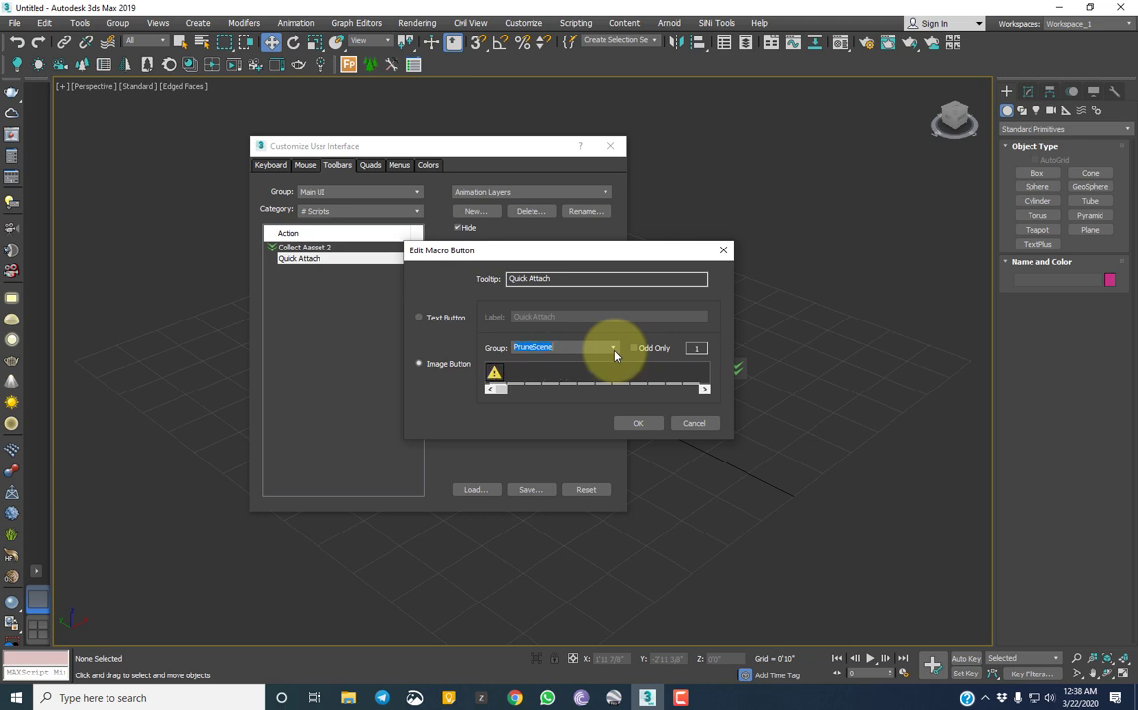
scroll(615, 353, down, 1)
scroll(615, 353, down, 1)
scroll(615, 353, down, 1)
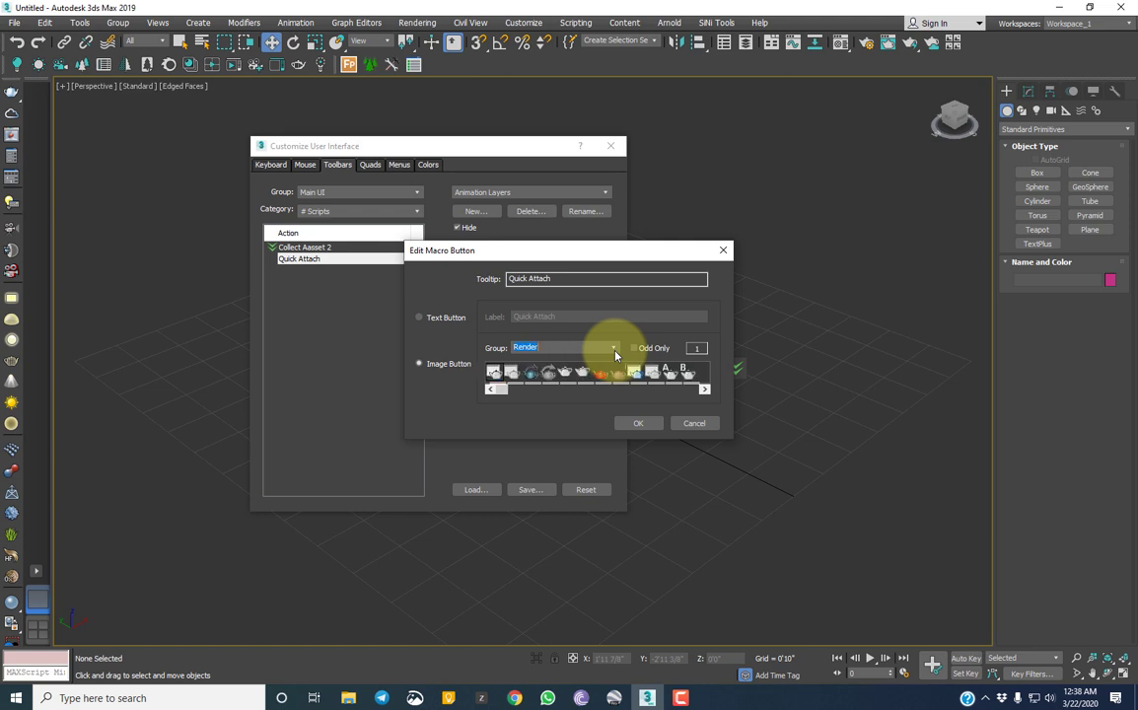
scroll(615, 353, down, 1)
scroll(615, 353, down, 1)
scroll(615, 354, down, 1)
scroll(615, 353, down, 1)
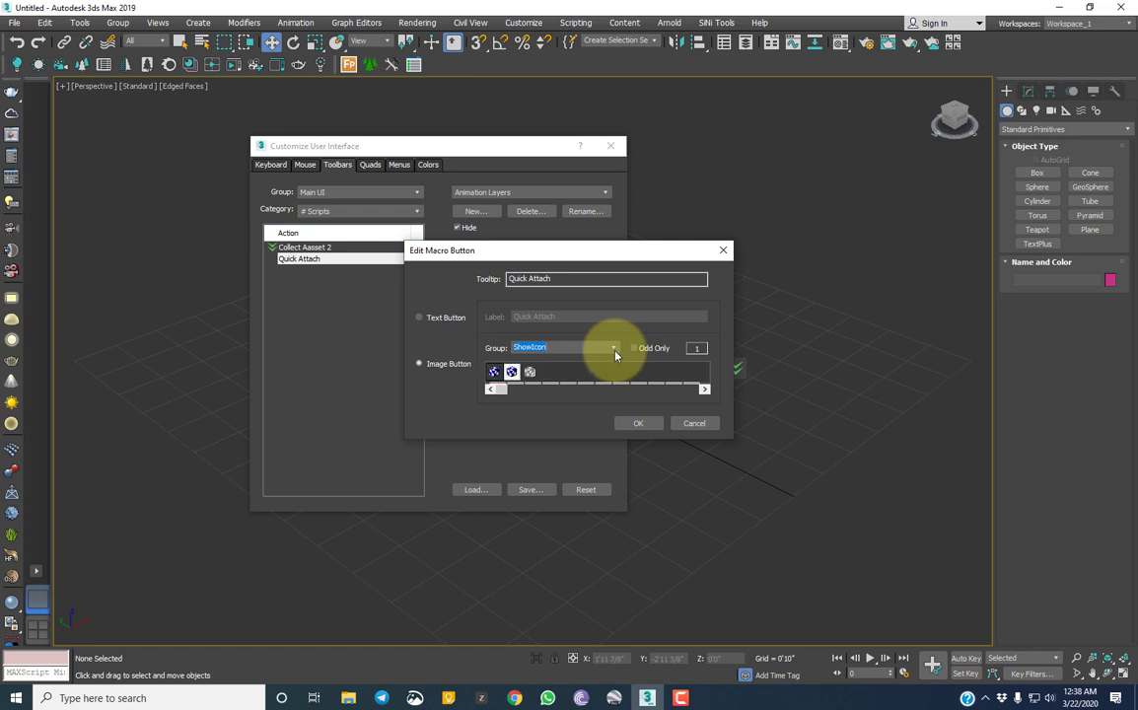
scroll(615, 353, down, 1)
scroll(615, 353, down, 1)
scroll(615, 353, down, 1)
scroll(615, 353, down, 2)
scroll(616, 353, down, 1)
scroll(615, 353, down, 1)
scroll(615, 353, down, 1)
scroll(616, 353, down, 1)
scroll(615, 353, down, 1)
scroll(615, 353, down, 1)
scroll(616, 353, down, 2)
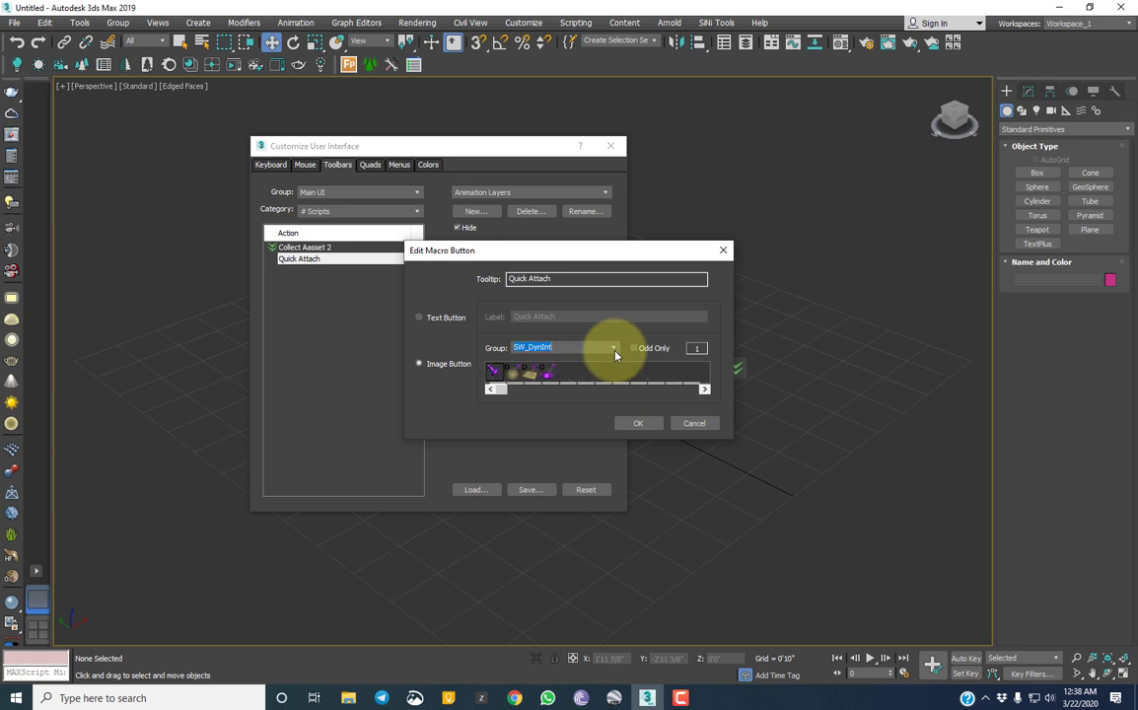
scroll(615, 353, down, 2)
scroll(615, 353, down, 1)
scroll(616, 353, down, 1)
click(636, 424)
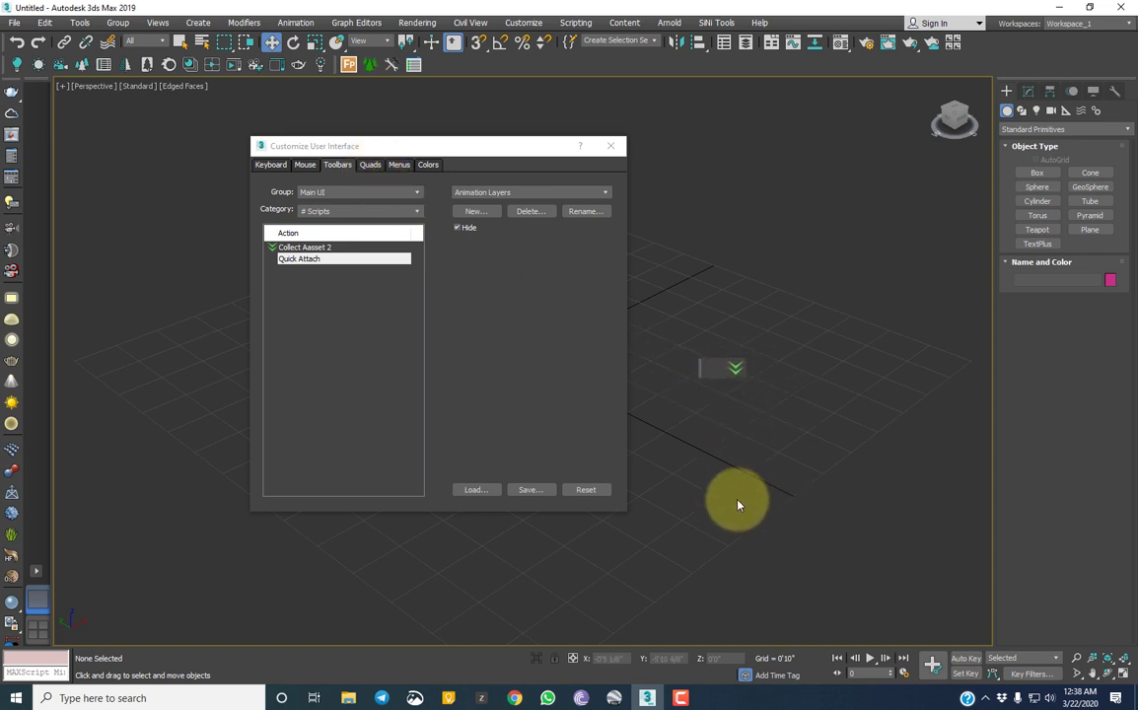
- Add Relink Bitmaps from the ColinScripts category as a MyTool button
click(357, 211)
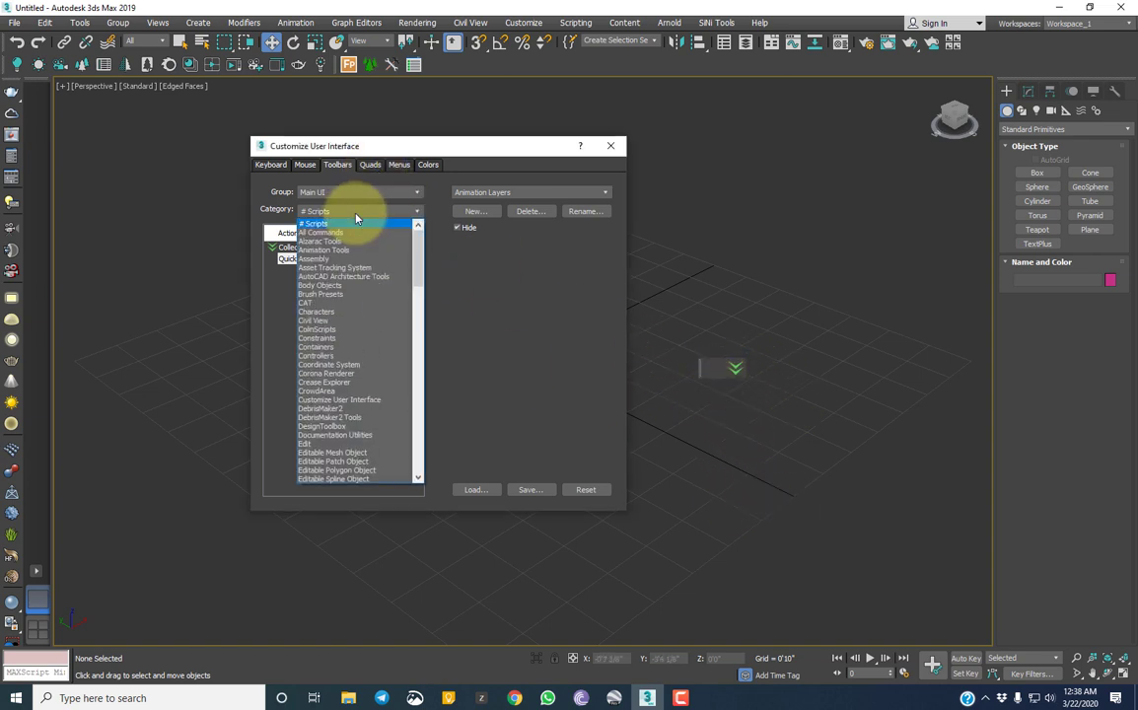
click(345, 240)
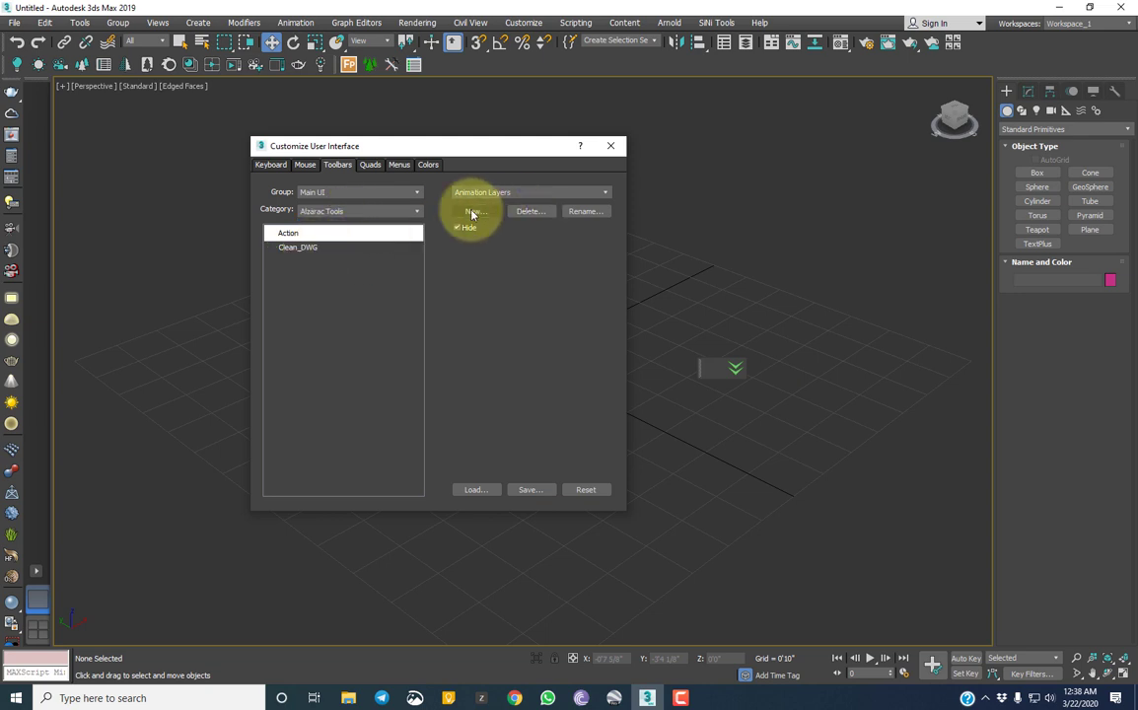
click(361, 211)
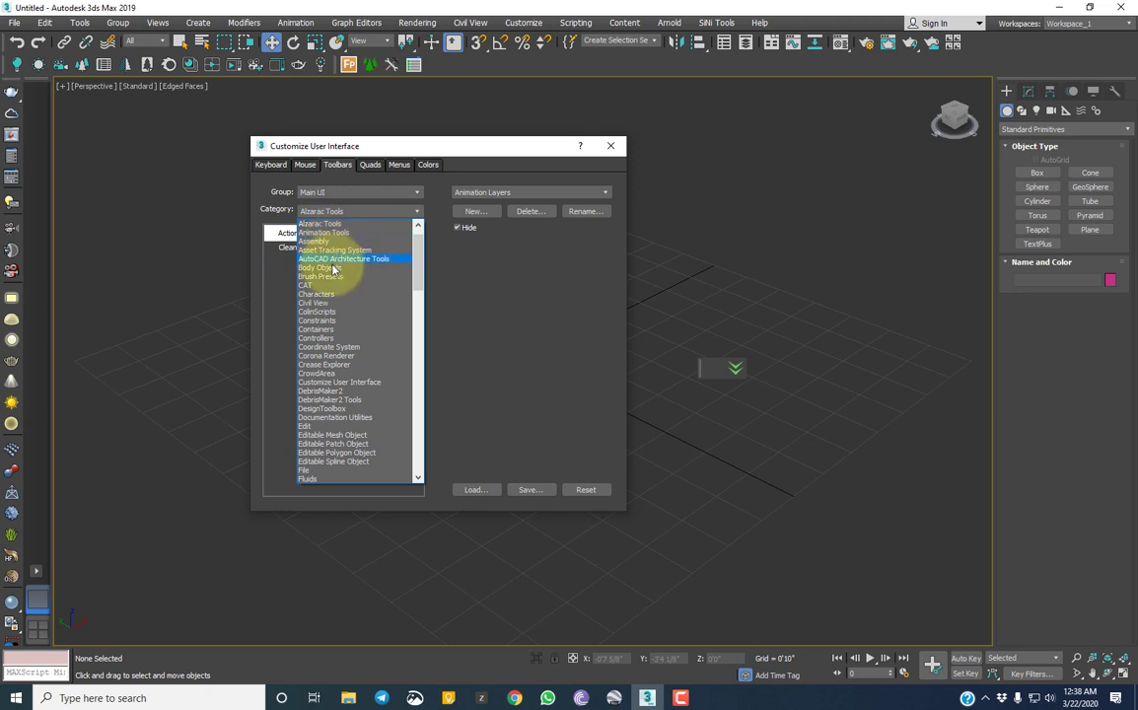
click(323, 307)
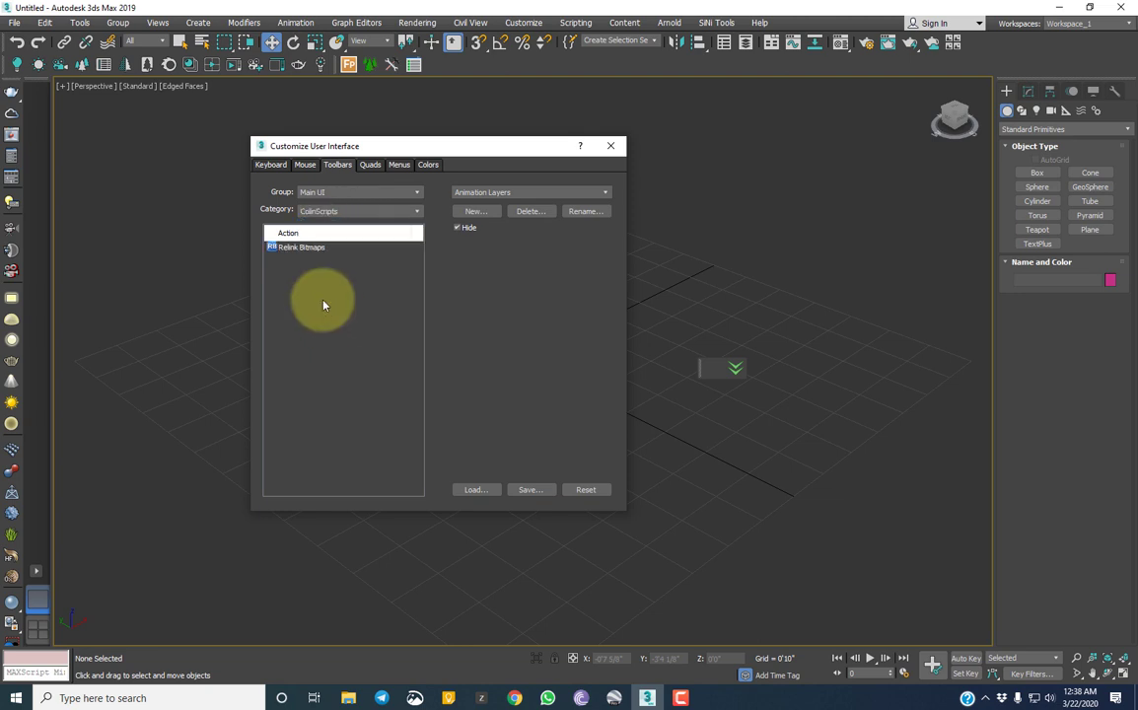
drag(297, 254, 708, 373)
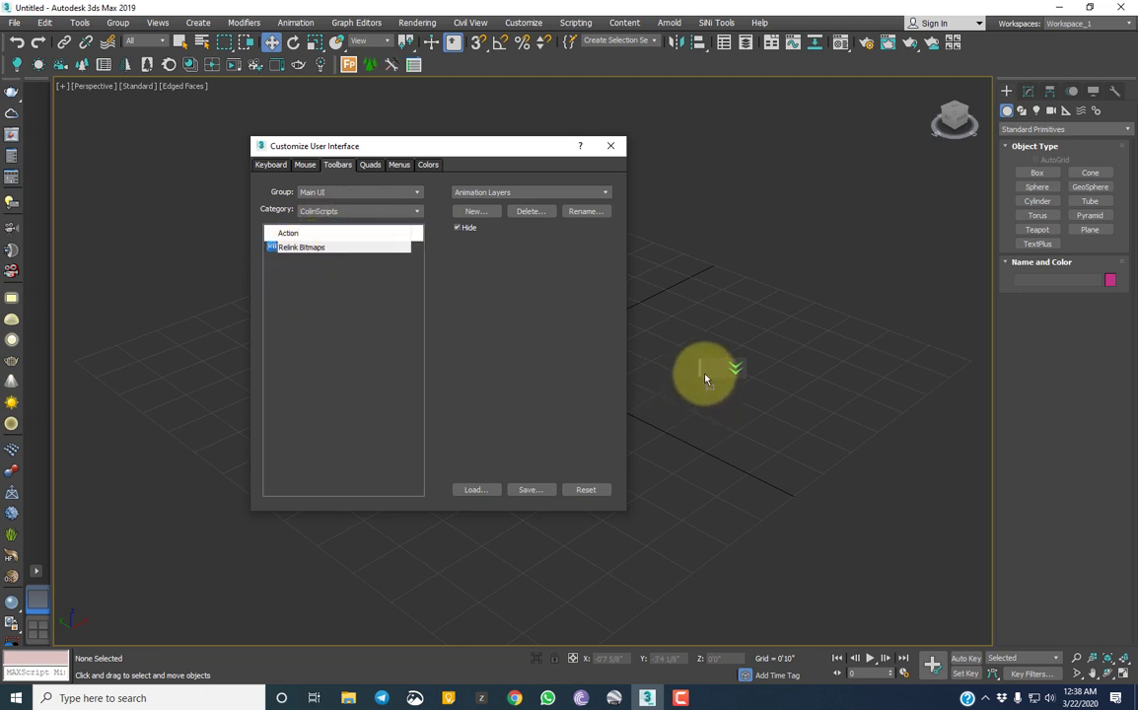
- Add Poligon Material Converter from the Poligon category to MyTool
click(365, 211)
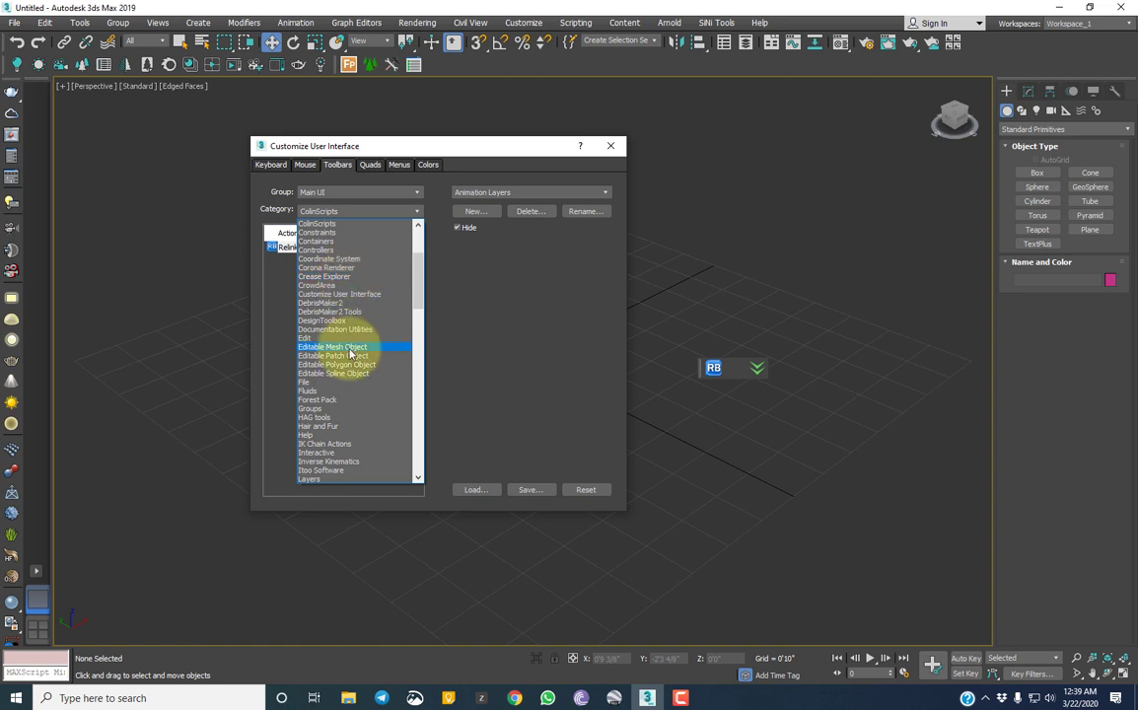
scroll(345, 407, down, 2)
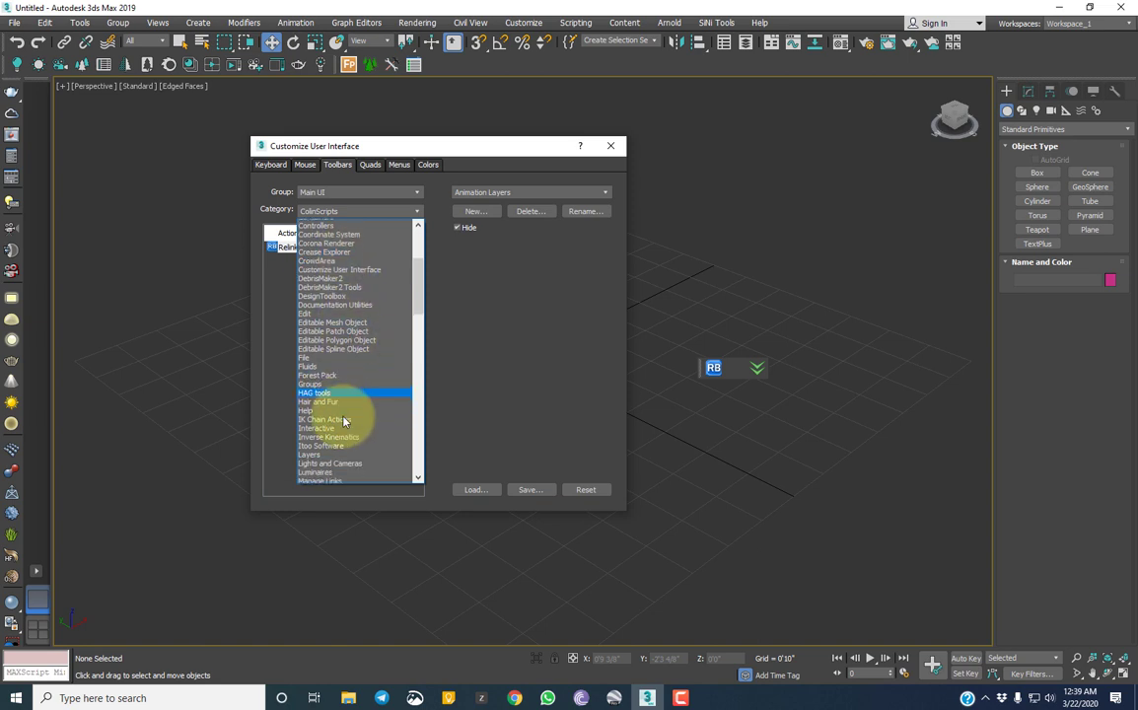
scroll(347, 400, down, 3)
scroll(348, 392, down, 2)
scroll(350, 384, down, 2)
scroll(349, 389, down, 1)
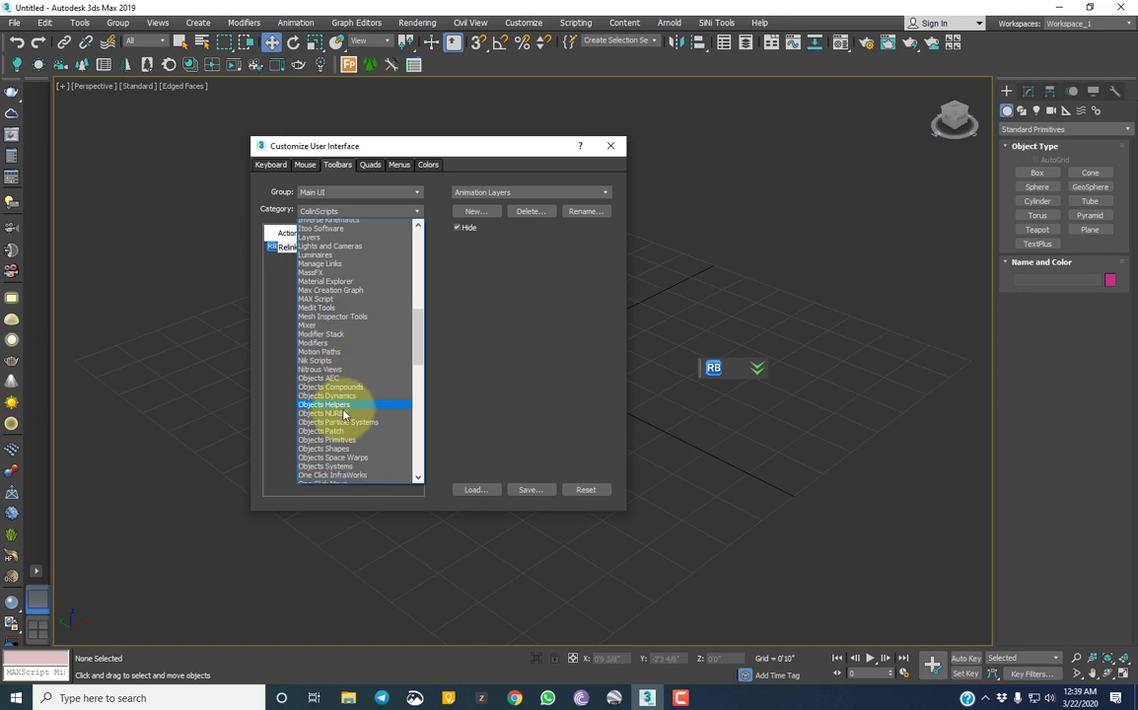
scroll(347, 414, down, 2)
scroll(345, 432, down, 1)
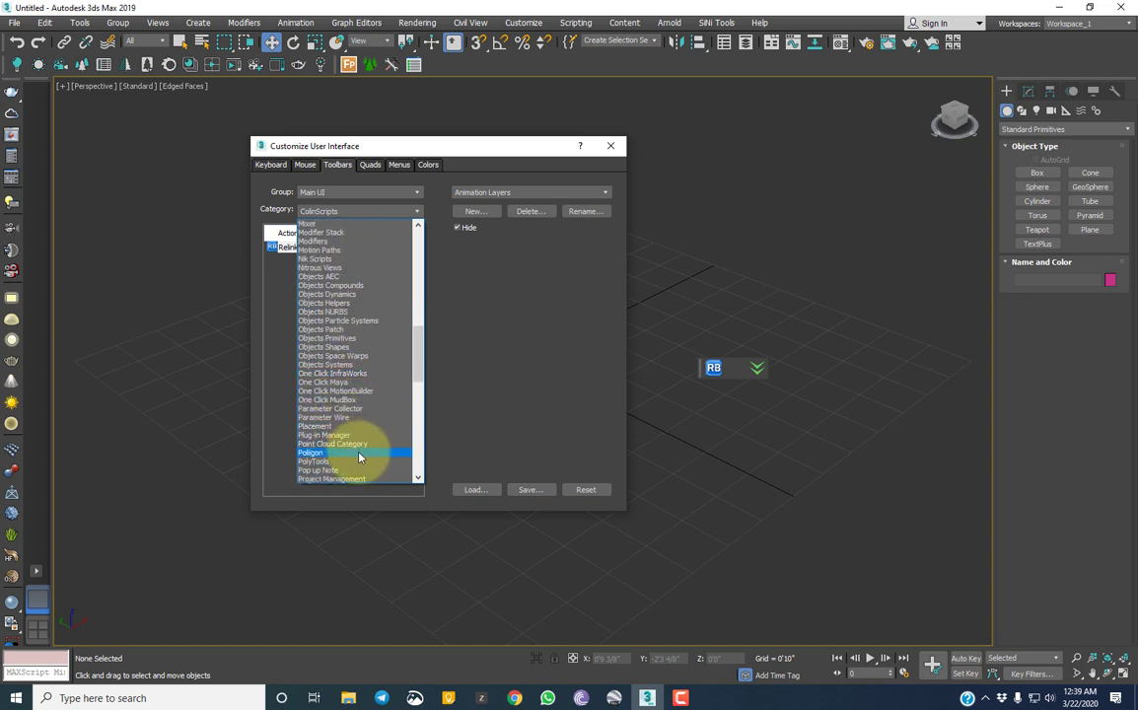
click(359, 453)
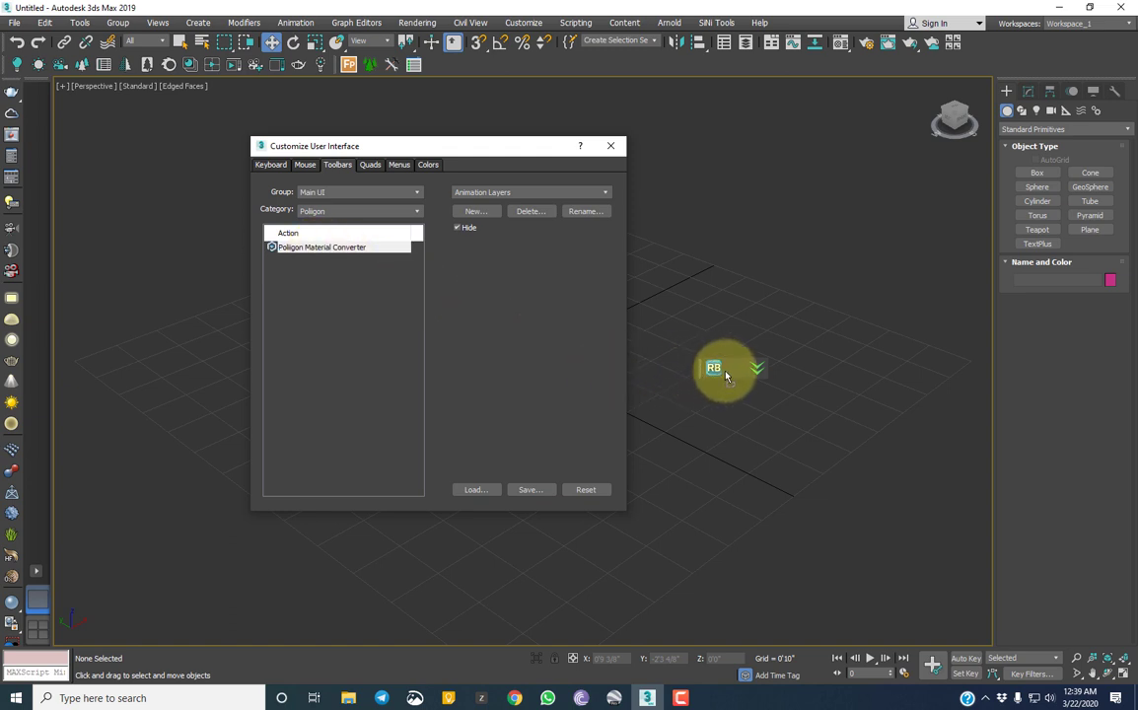
drag(726, 376, 717, 370)
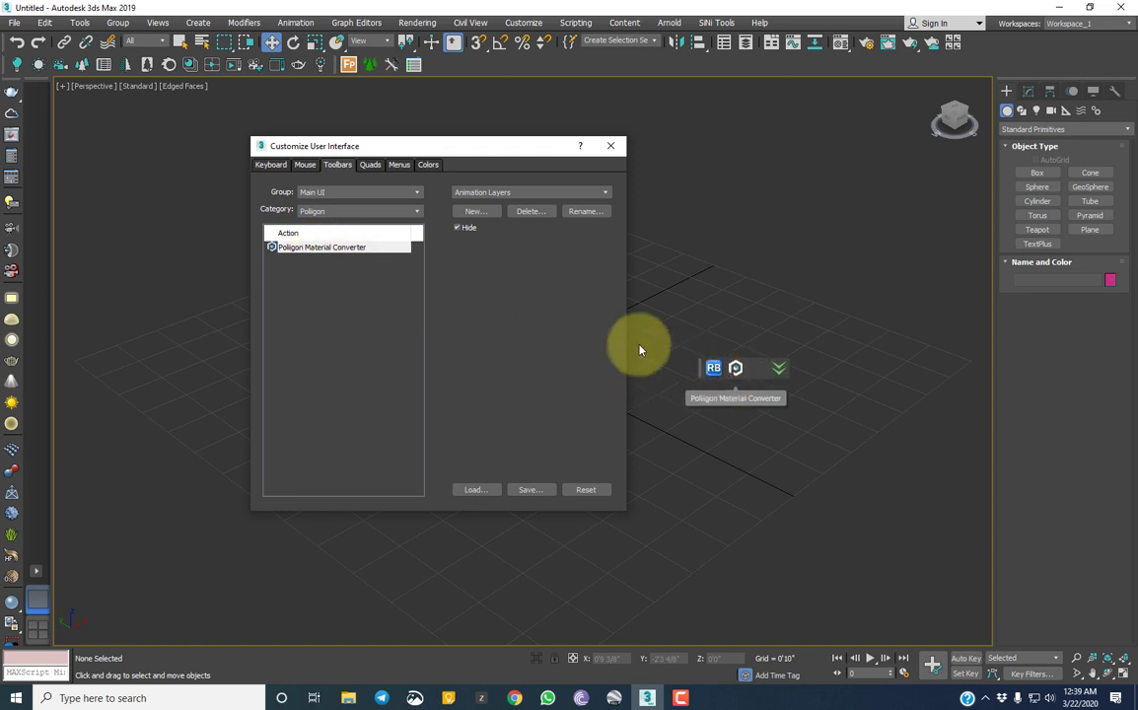
- Browse the PolyTools and Render actions, close the dialog, and dock MyTool by the main toolbars
click(363, 212)
click(357, 229)
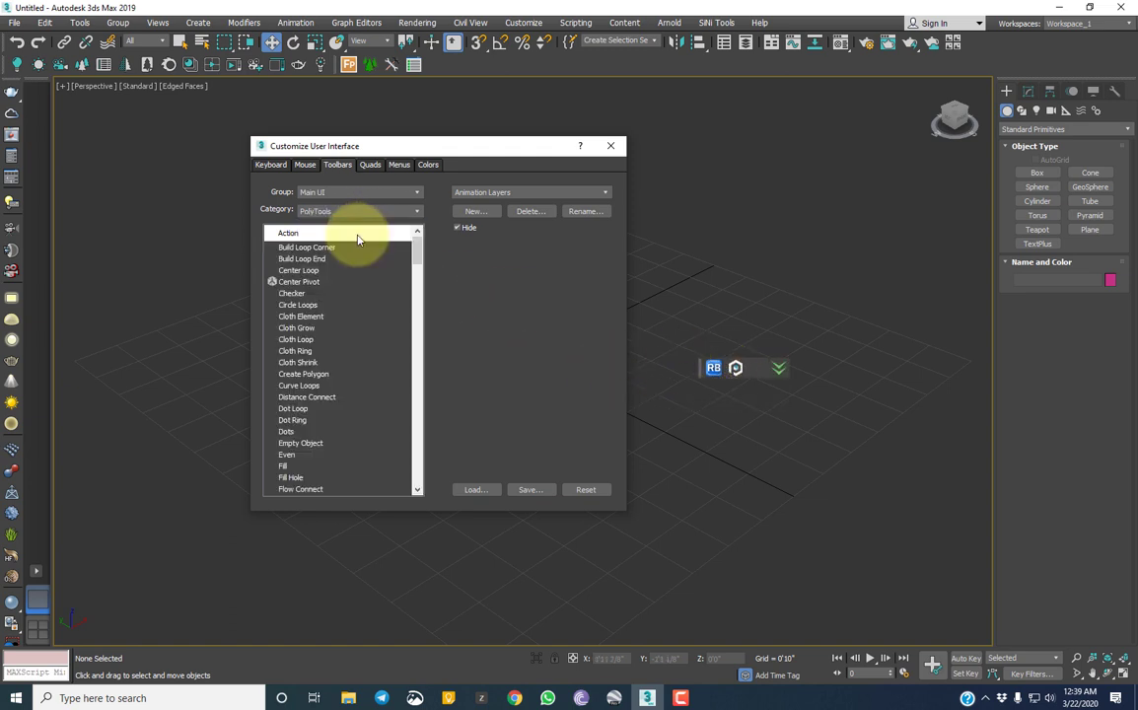
click(360, 211)
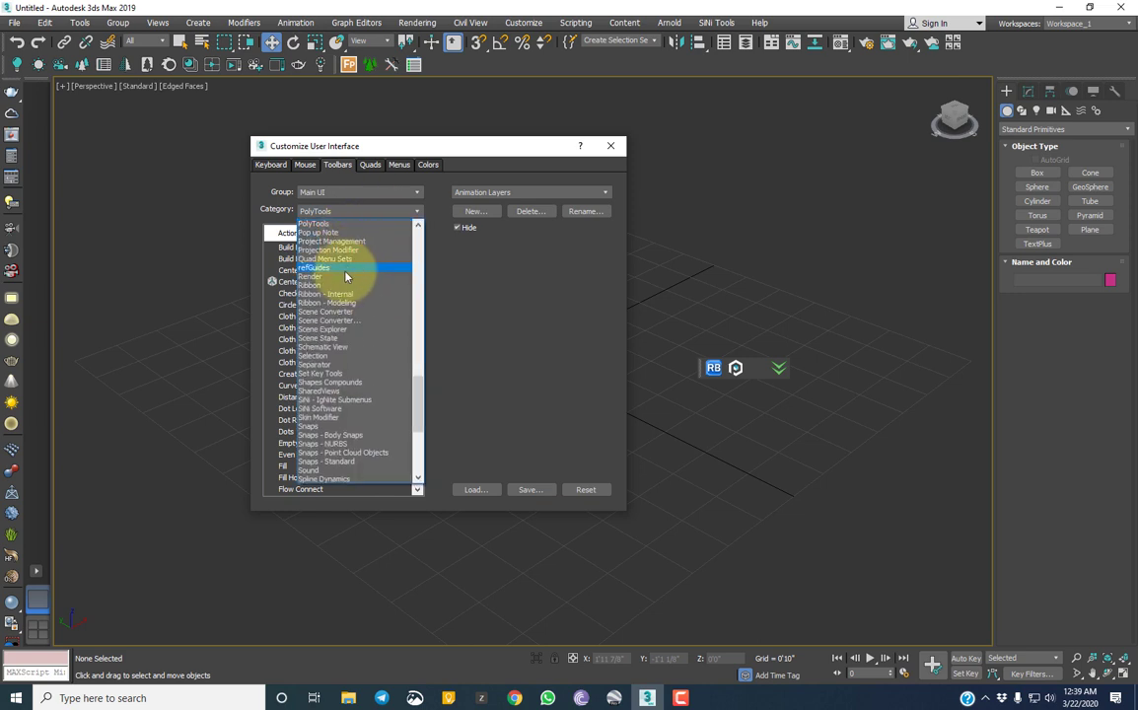
click(343, 284)
click(350, 211)
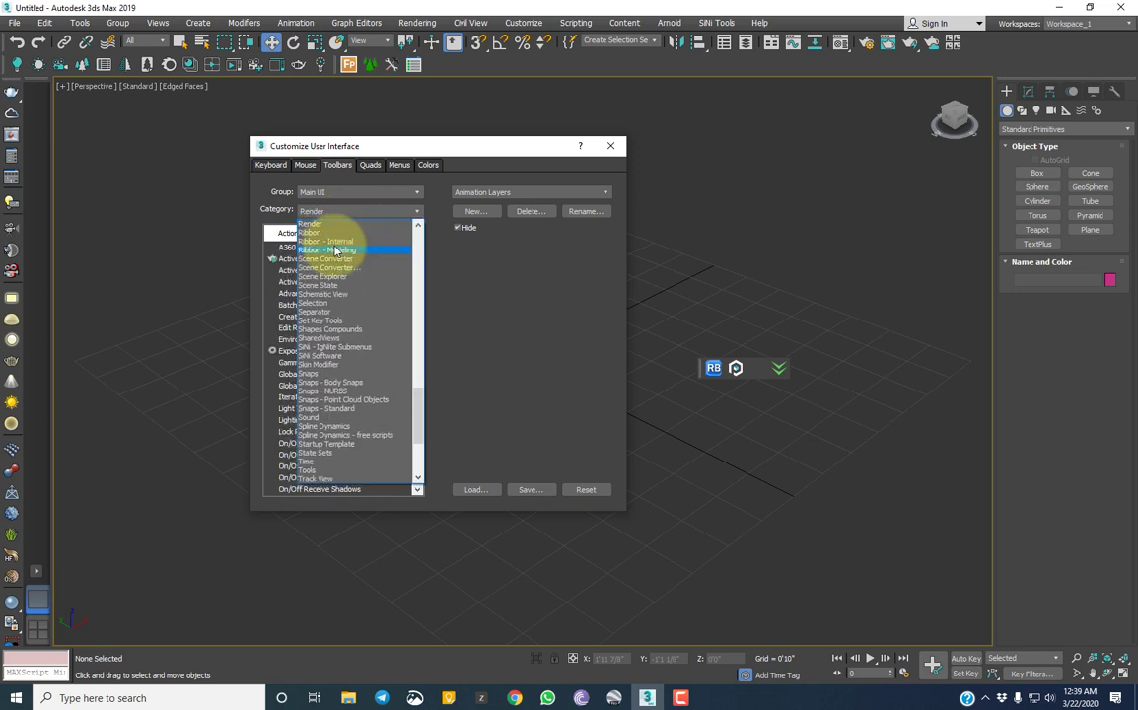
click(388, 211)
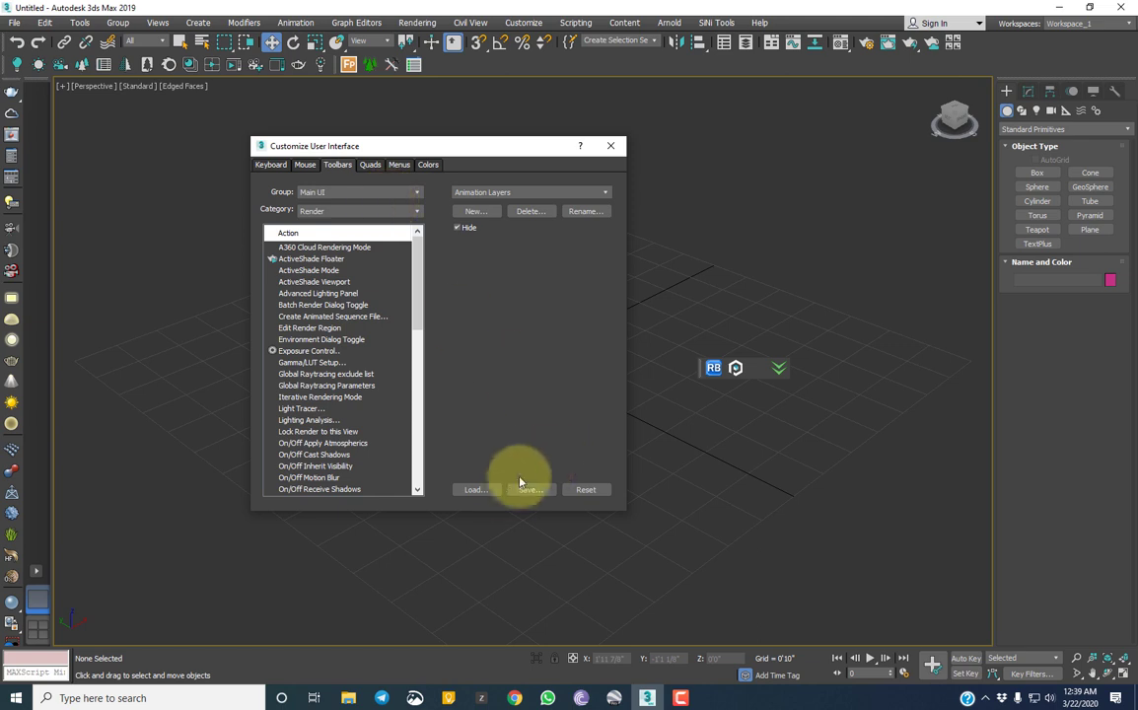
click(610, 145)
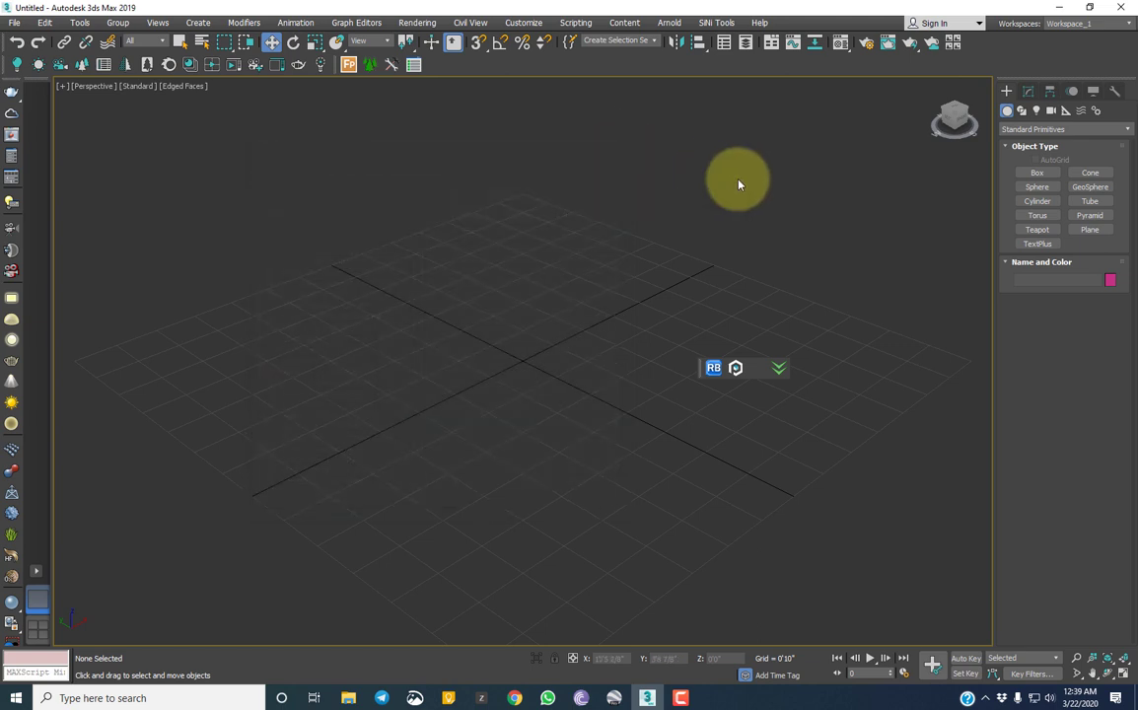
drag(700, 370, 424, 64)
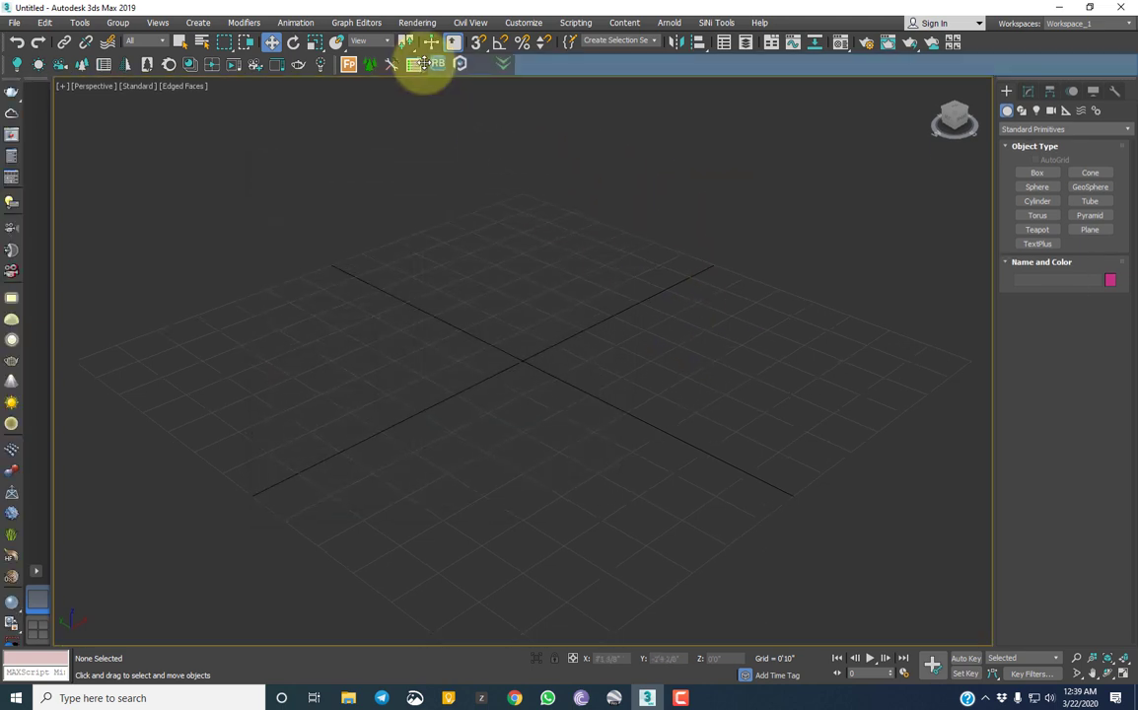
- Draw a box primitive in the Perspective viewport
click(1036, 173)
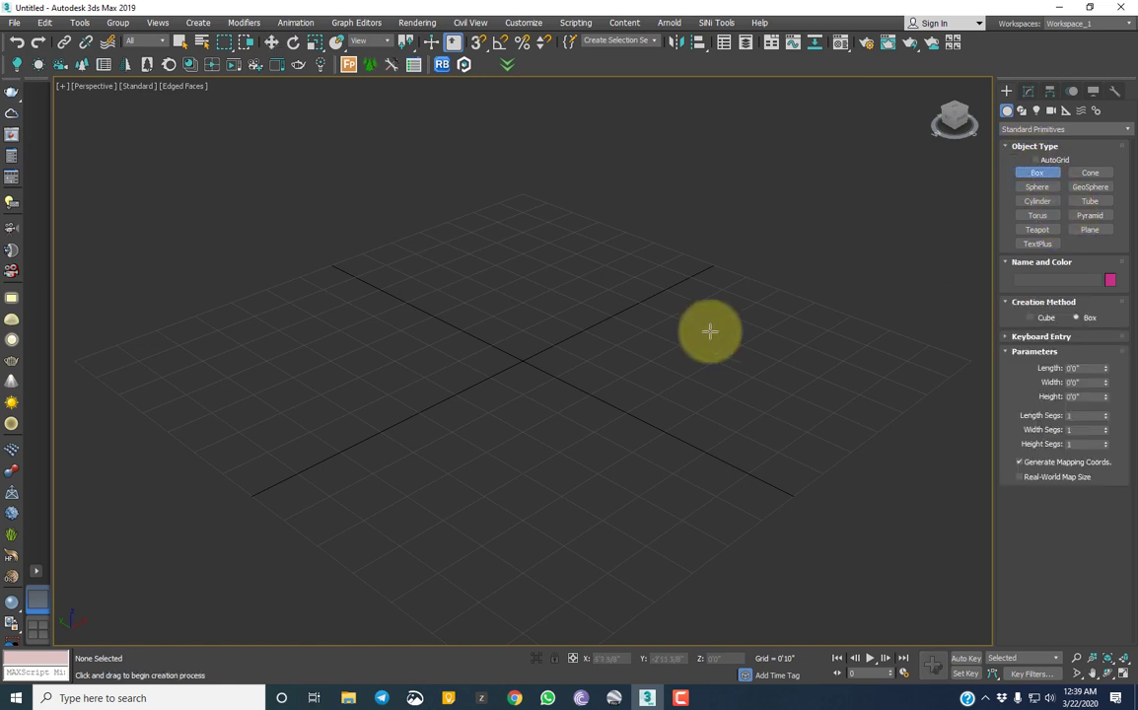
drag(583, 306, 546, 405)
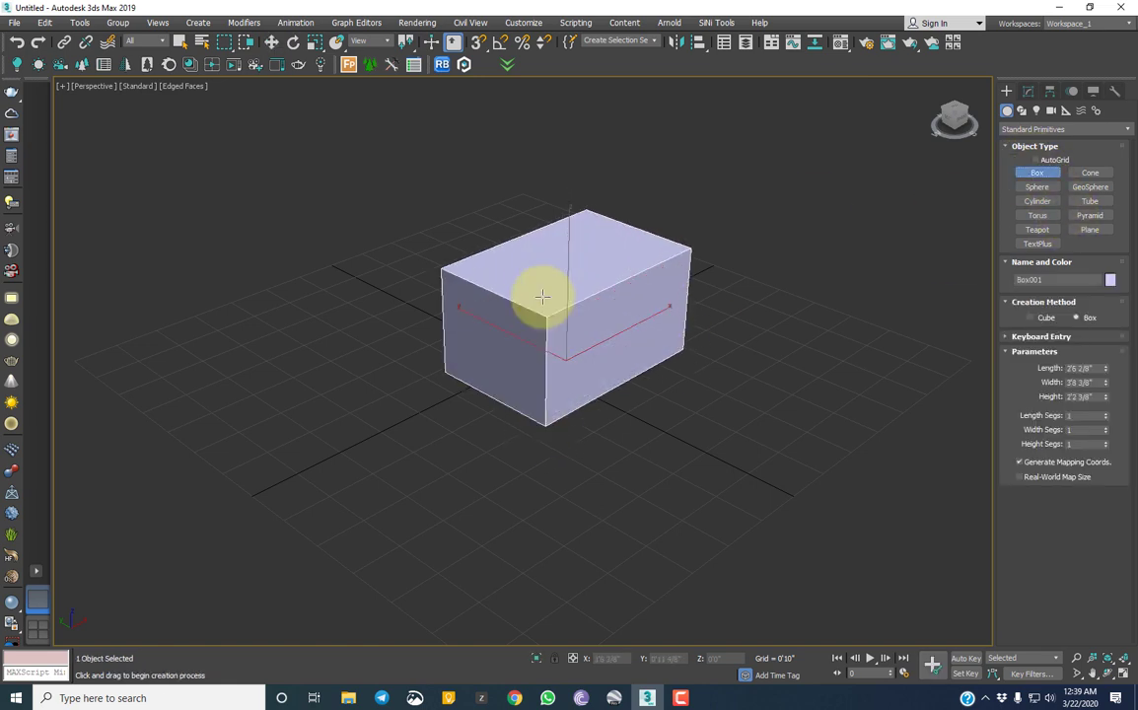
click(641, 385)
right_click(641, 385)
- Convert the box to an Editable Poly and reselect it
click(546, 272)
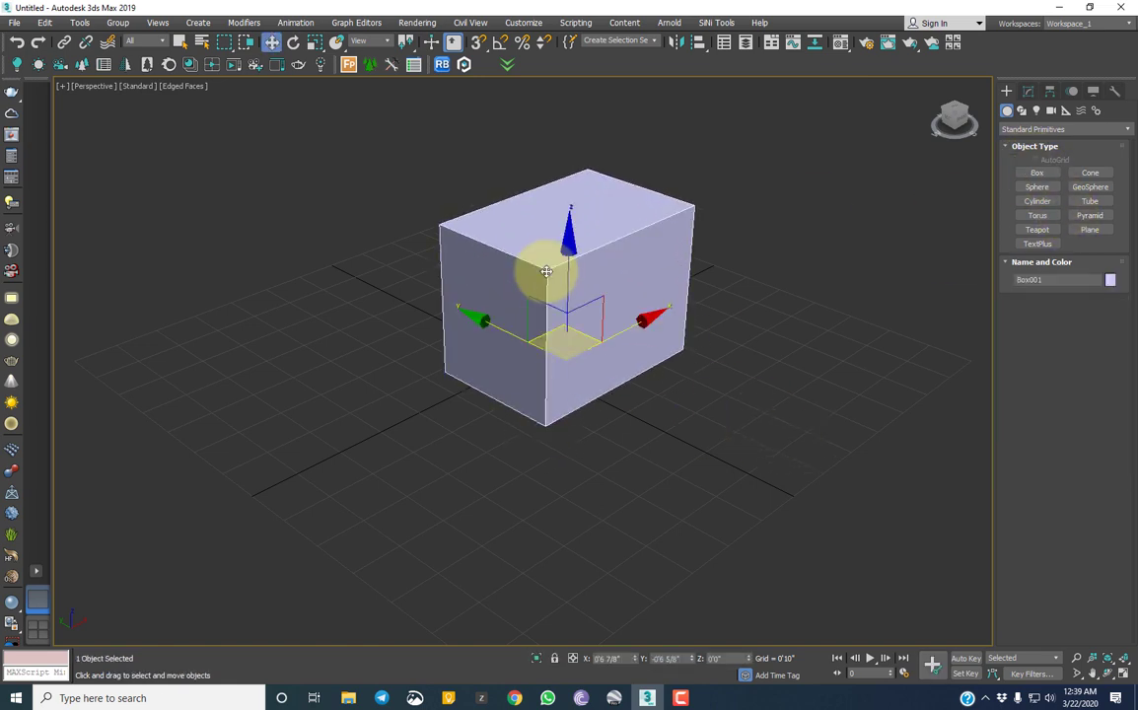
right_click(547, 271)
mouse_move(582, 416)
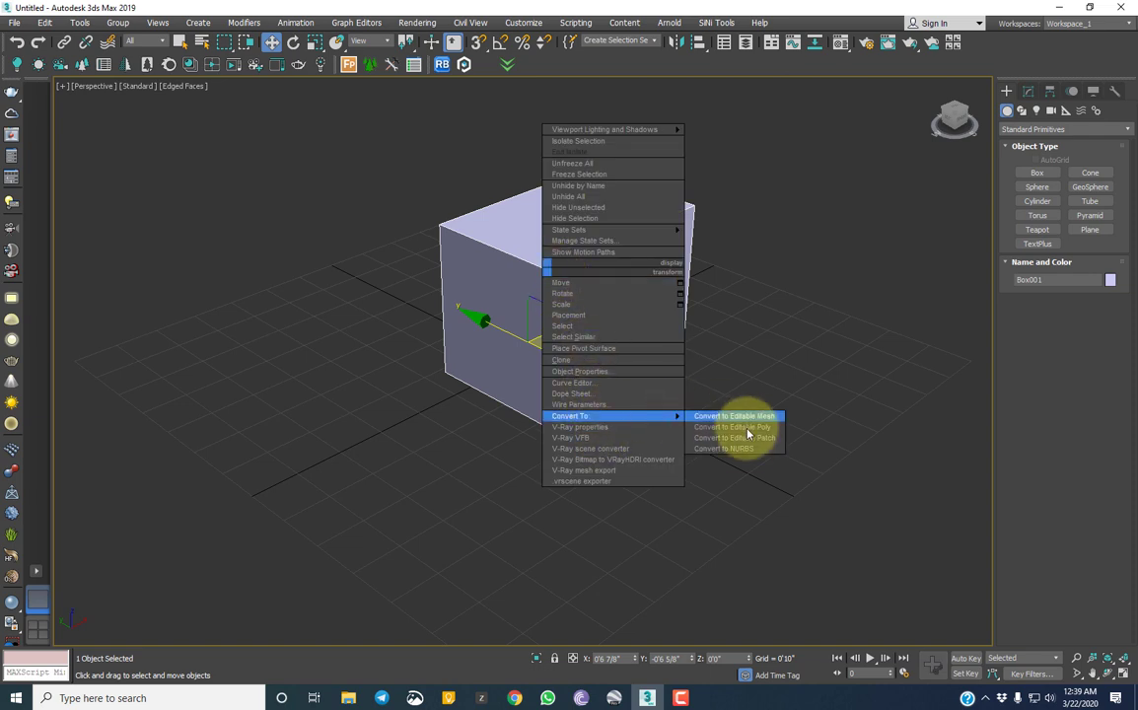
click(753, 427)
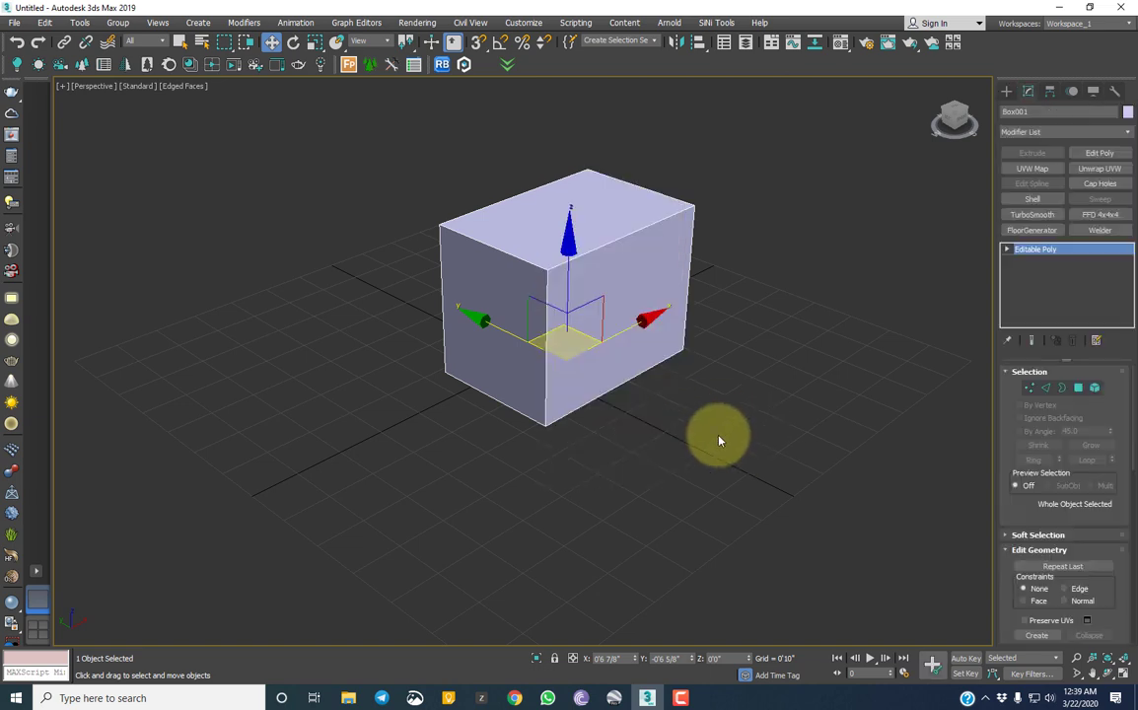
click(719, 439)
click(591, 287)
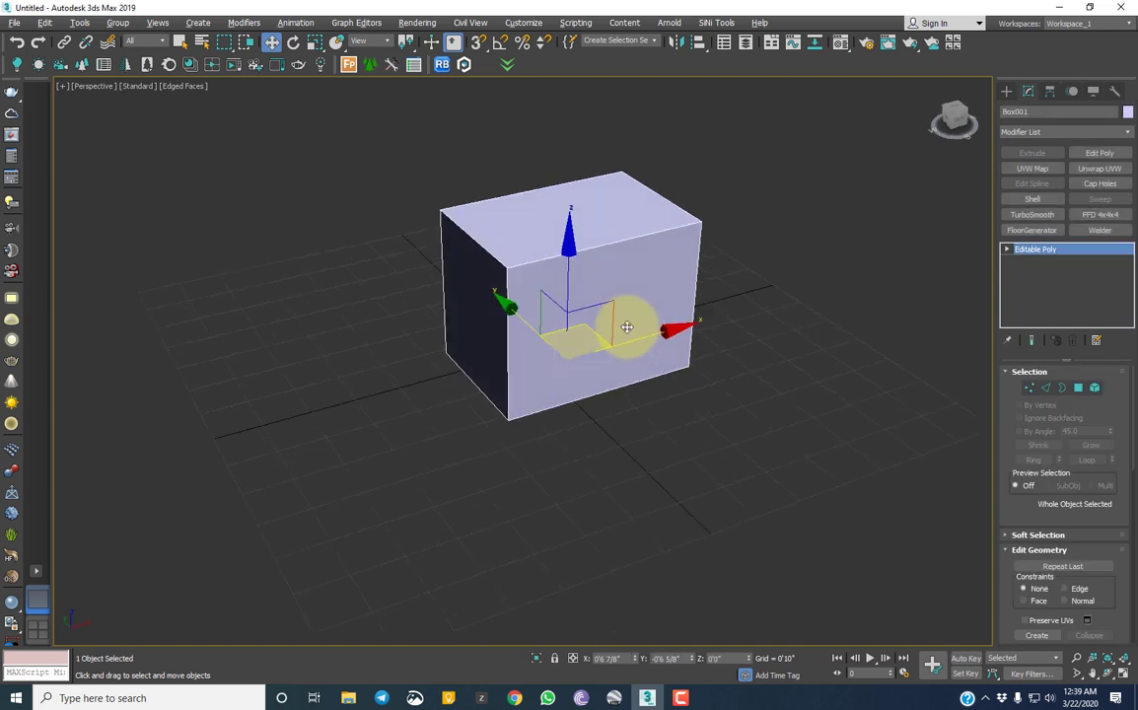
- In Edge mode, select the four edges around the box, then clear the selection
key(2)
drag(591, 427, 569, 117)
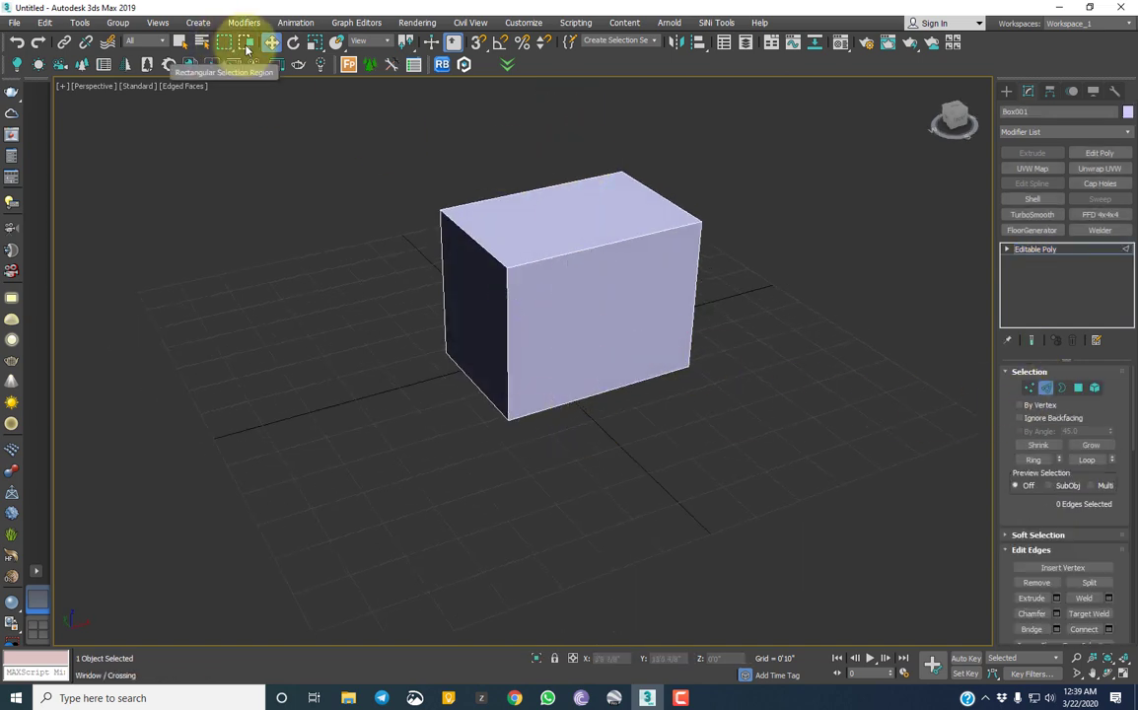
drag(479, 431, 483, 431)
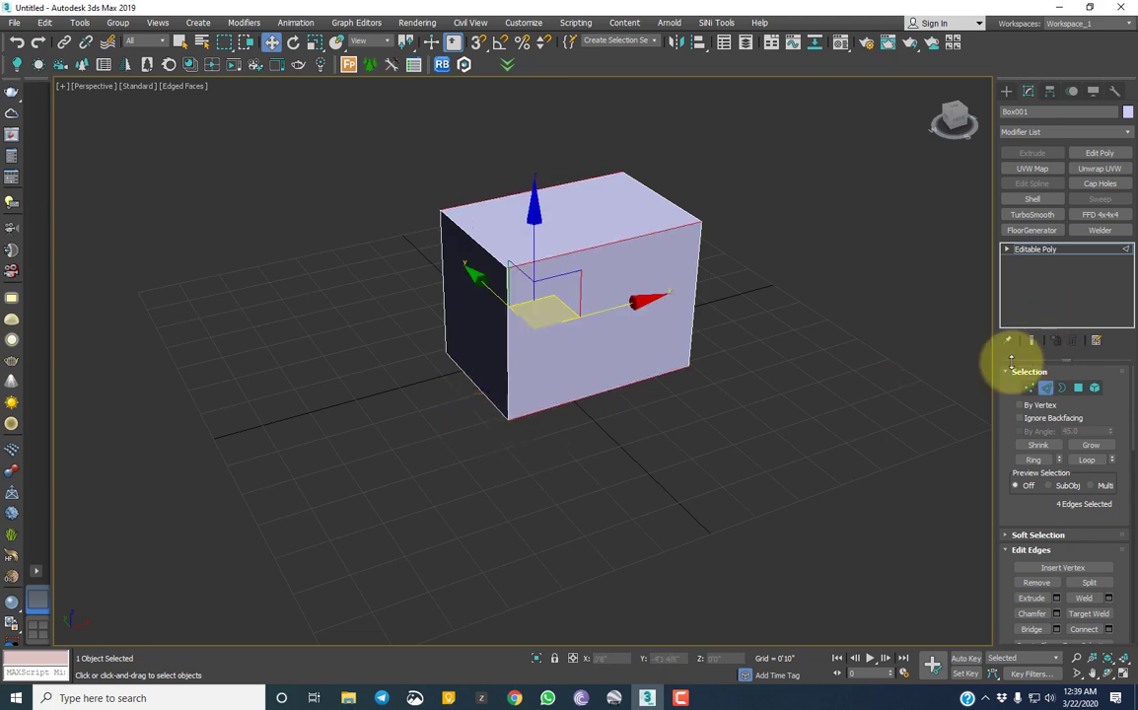
mouse_move(635, 414)
alt+middle_down()
mouse_move(771, 390)
mouse_move(564, 393)
alt+middle_up()
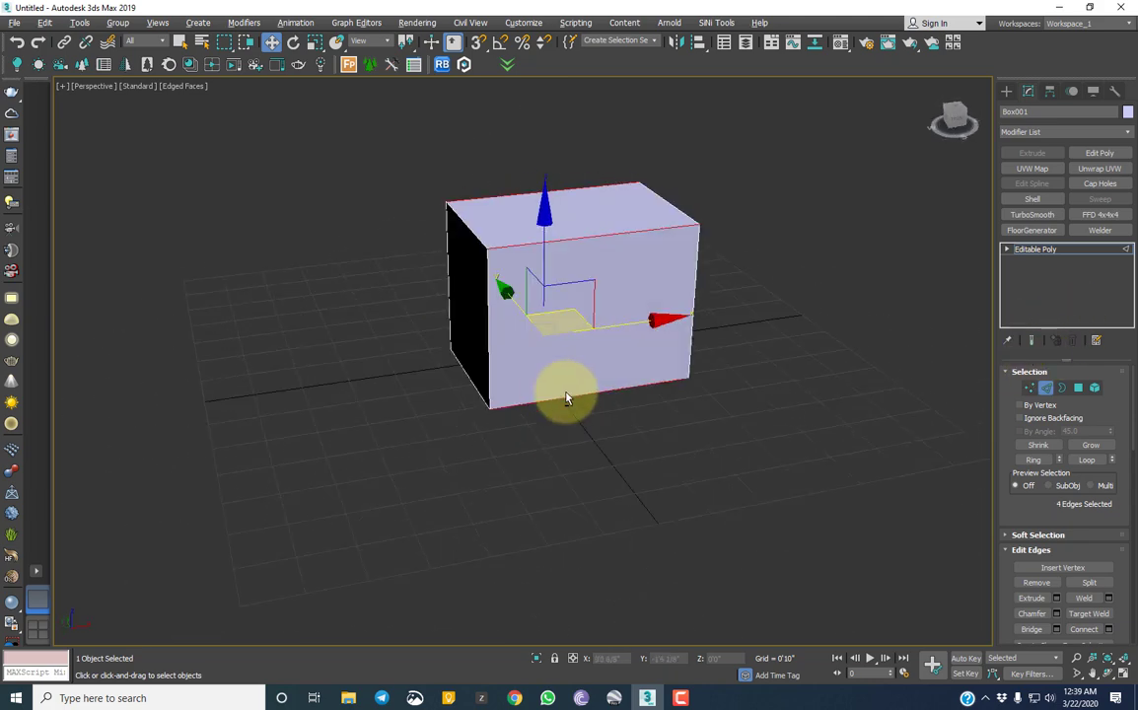
click(1078, 387)
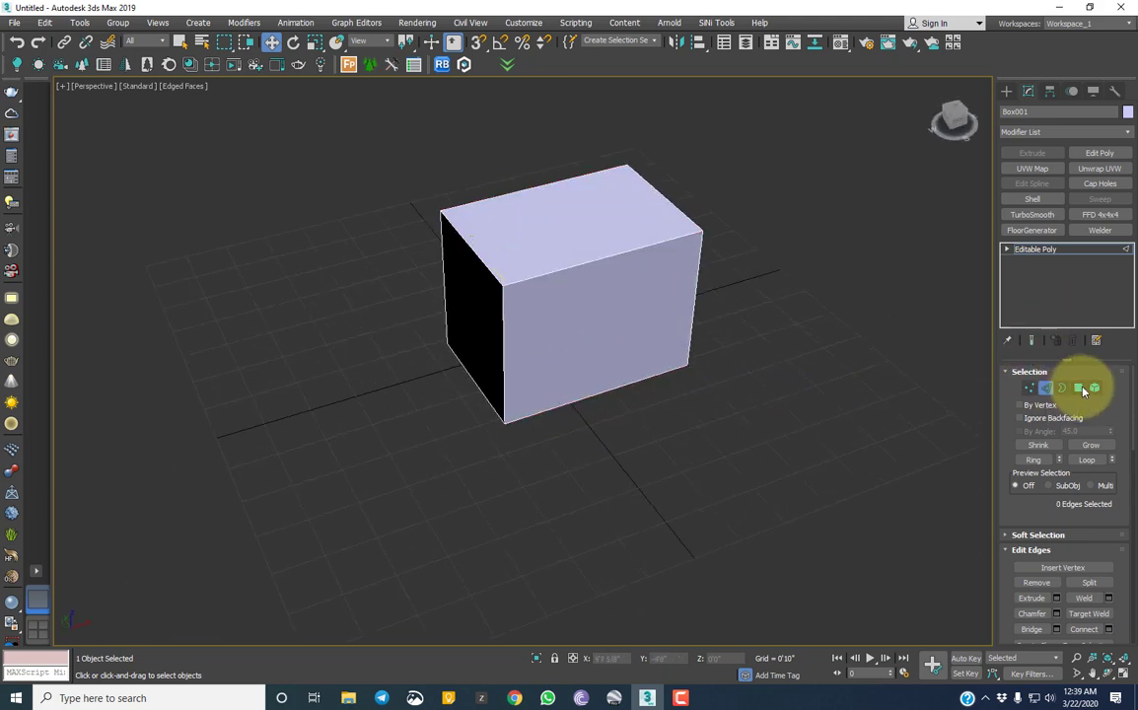
- Select the box's front polygon and detach it as a separate object
click(570, 373)
alt+middle_drag(570, 374, 601, 286)
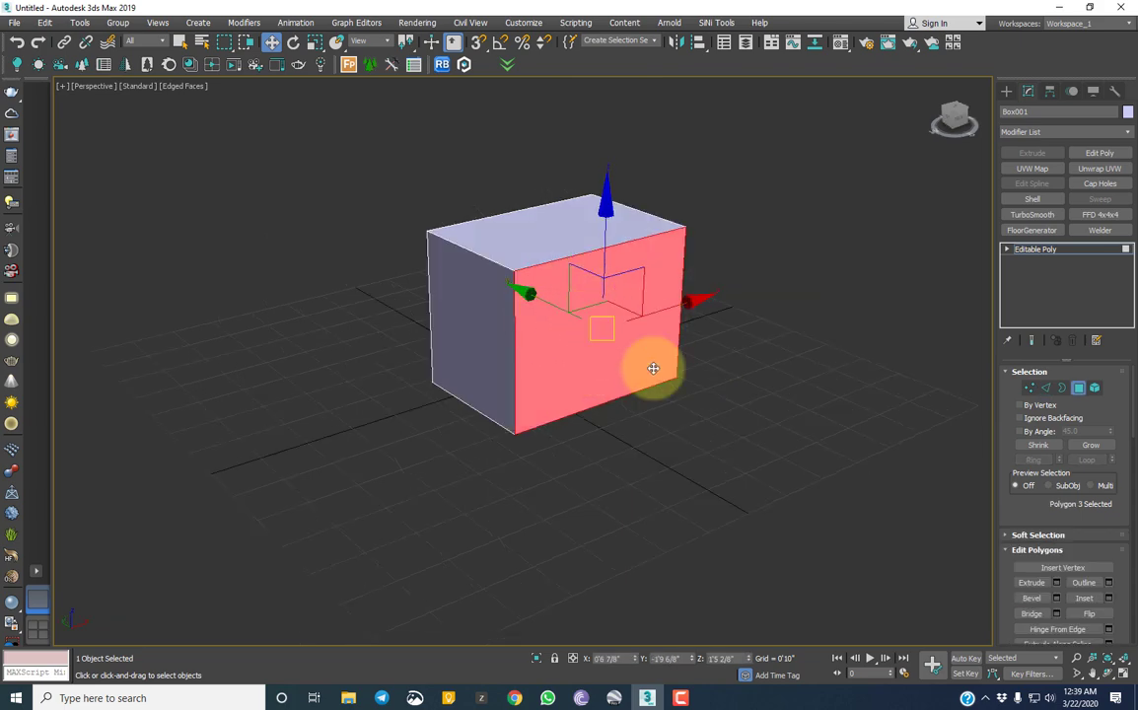
scroll(1110, 520, down, 1)
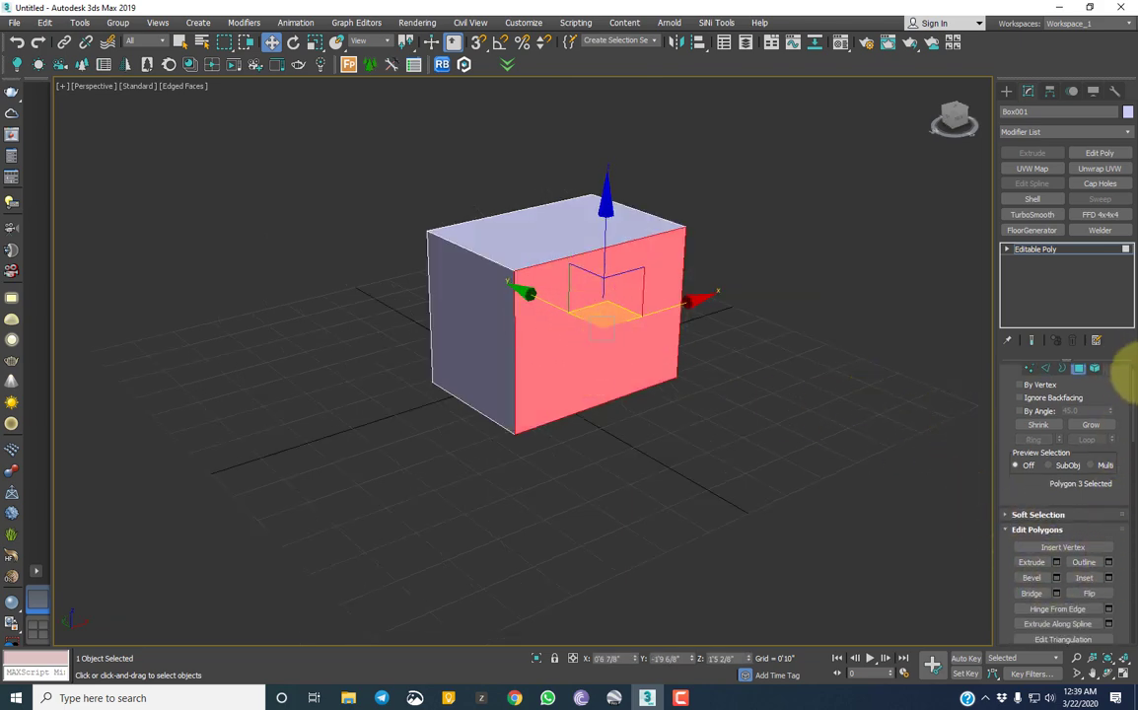
scroll(1134, 418, down, 3)
drag(1134, 418, 1134, 463)
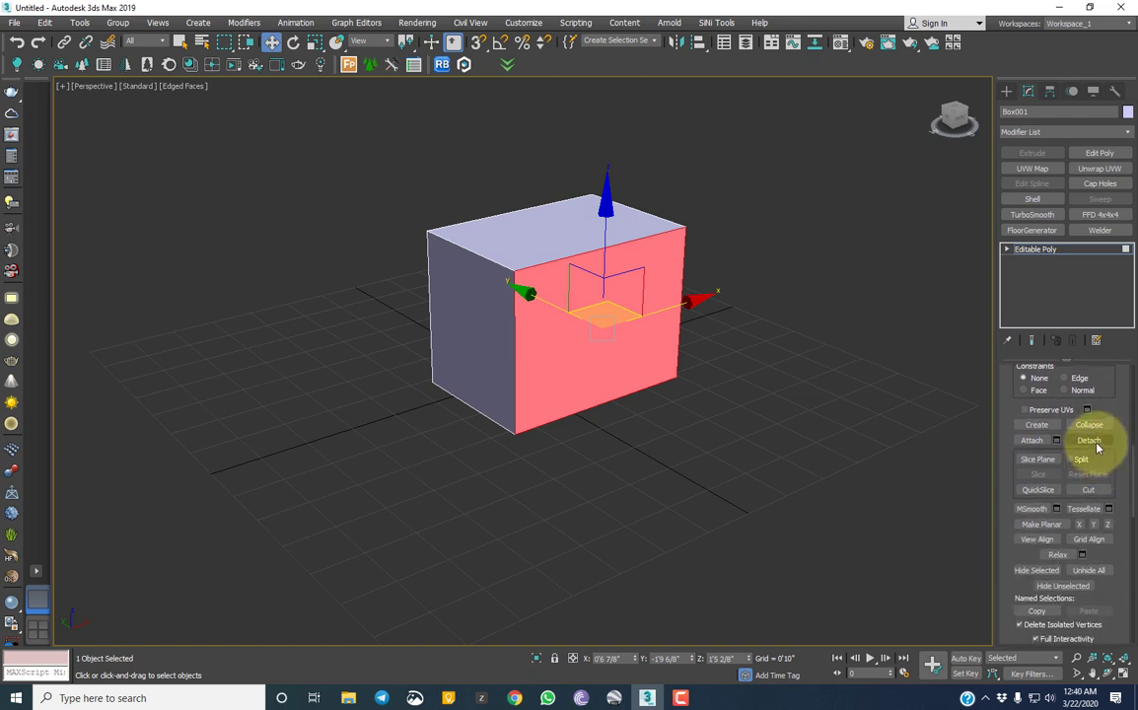
click(1089, 440)
click(601, 357)
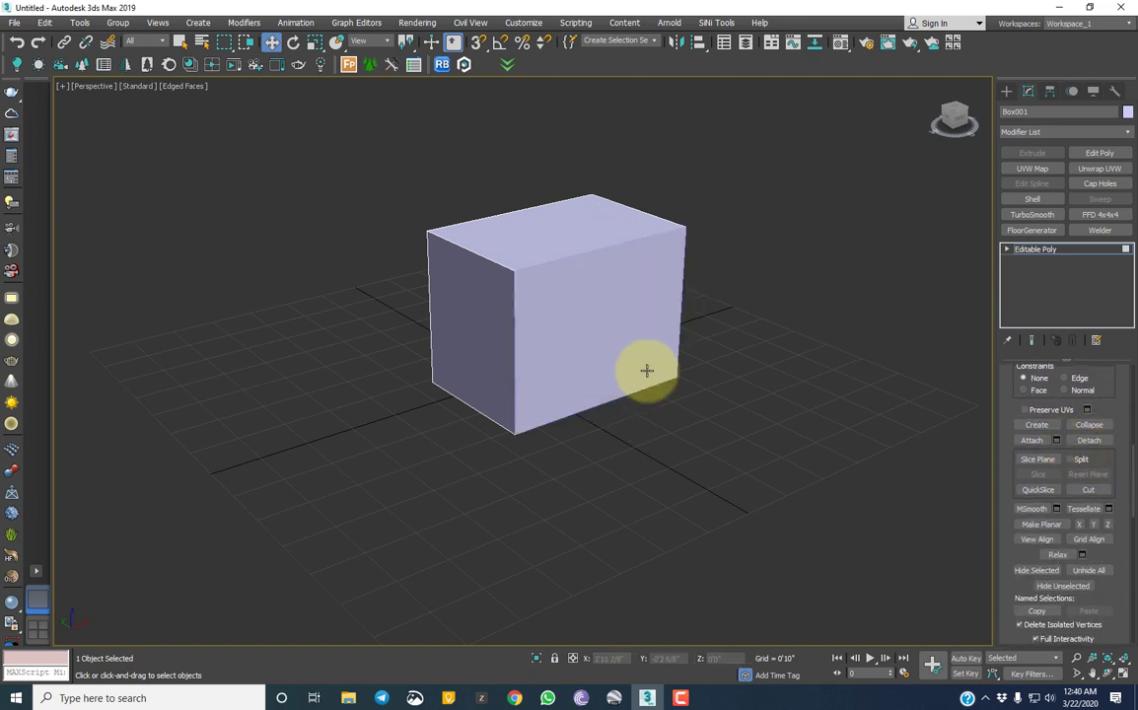
- Move the detached face Object001 to the right, leaving the box open-fronted
click(683, 315)
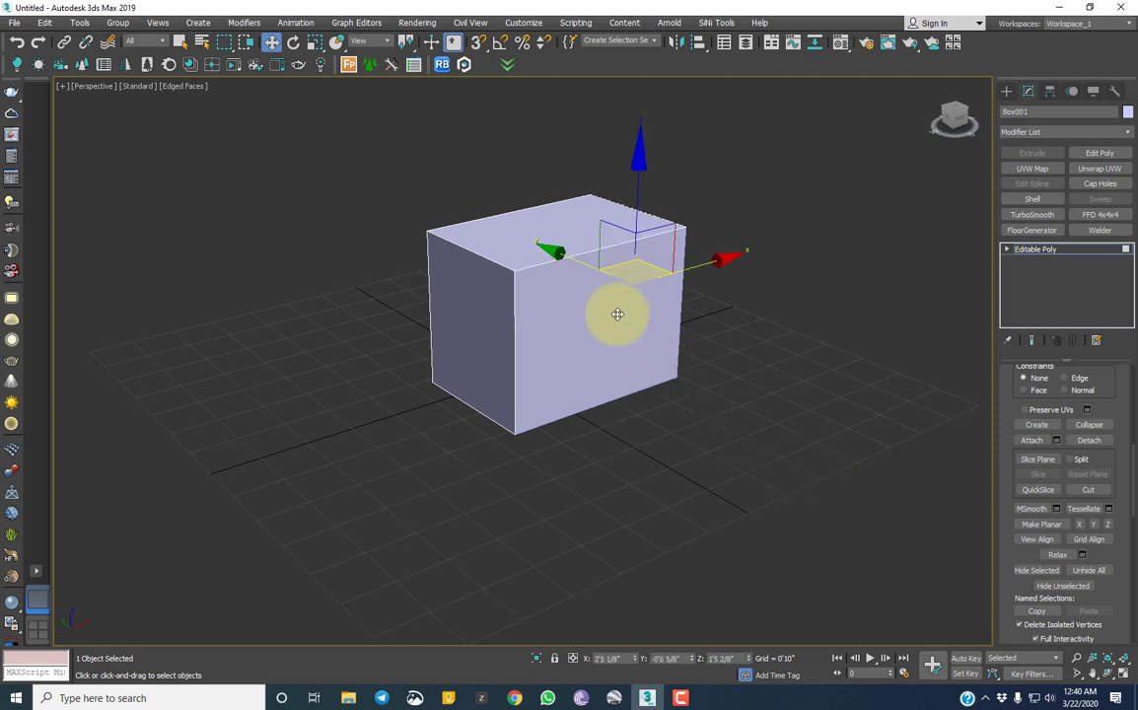
drag(696, 267, 836, 246)
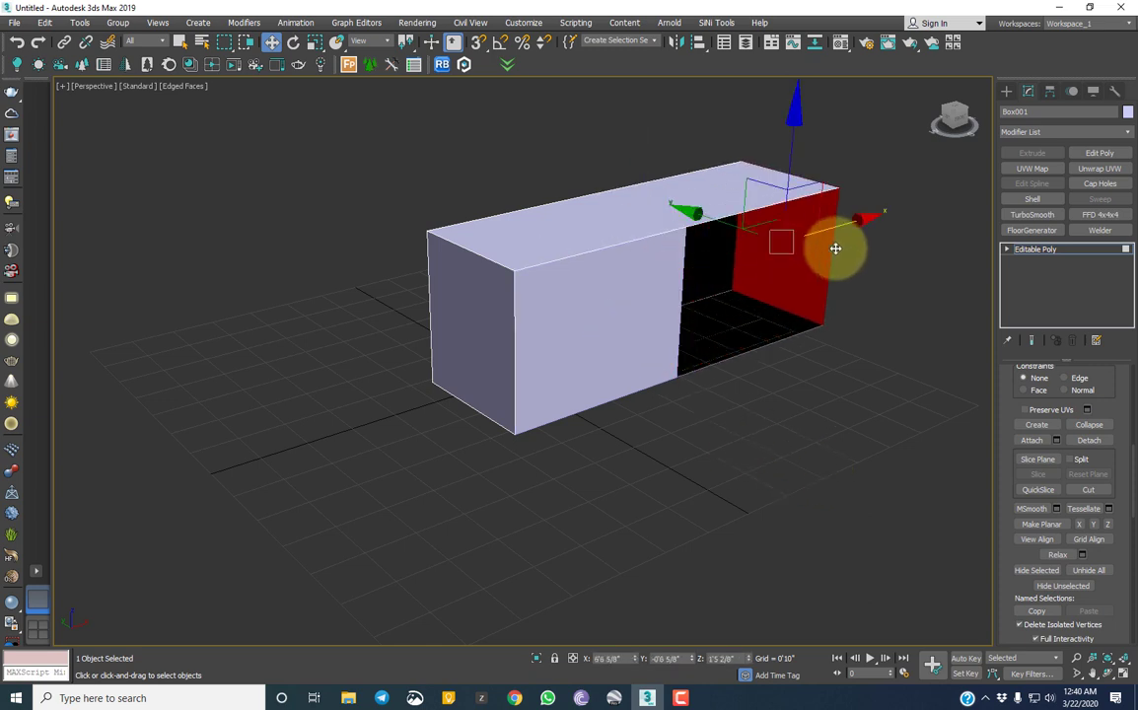
key(ctrl+z)
drag(1105, 381, 1110, 426)
scroll(1111, 426, up, 3)
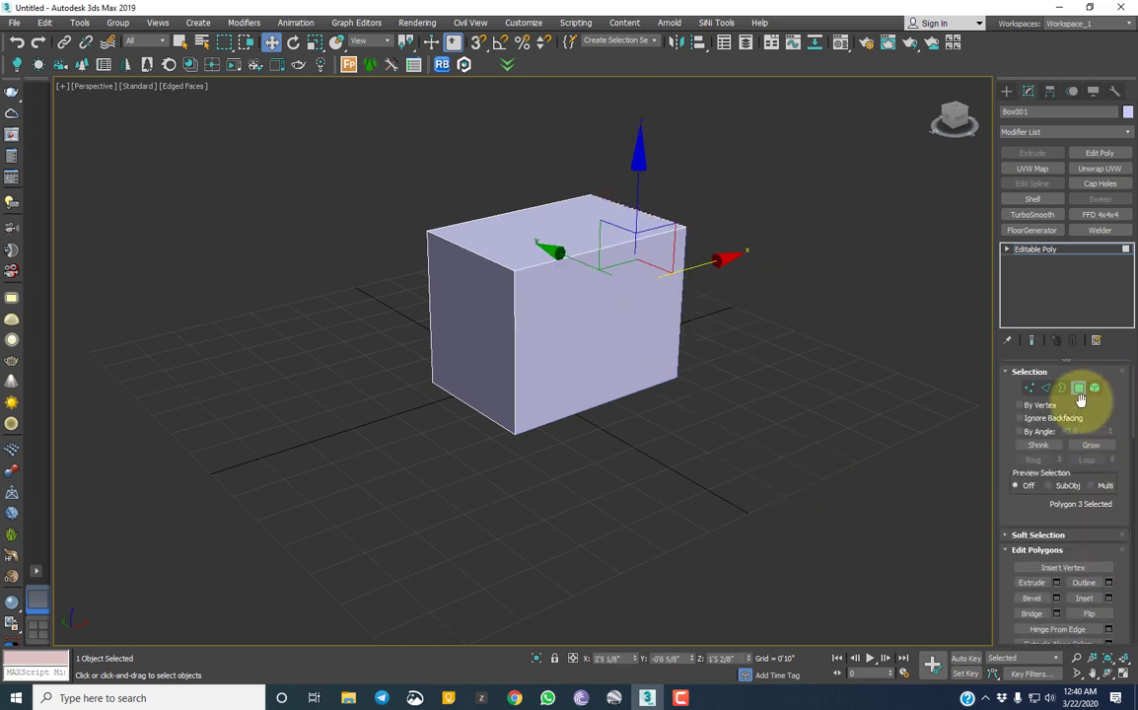
click(859, 429)
click(616, 312)
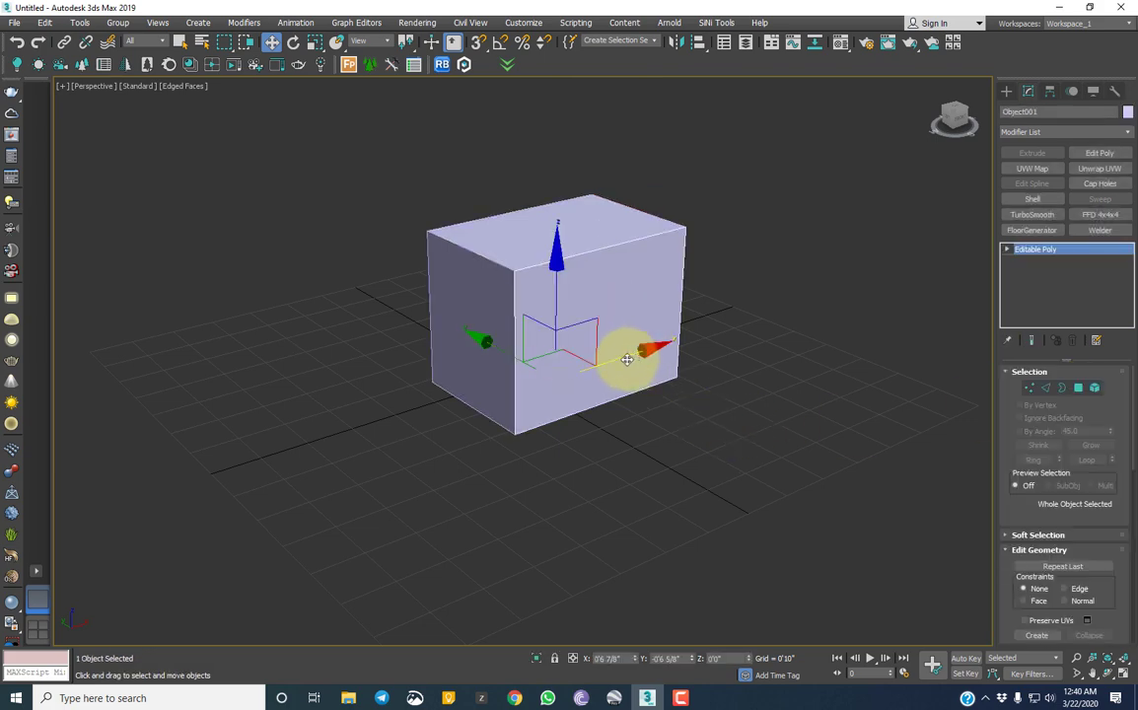
drag(630, 357, 818, 295)
click(809, 414)
middle_drag(809, 414, 737, 457)
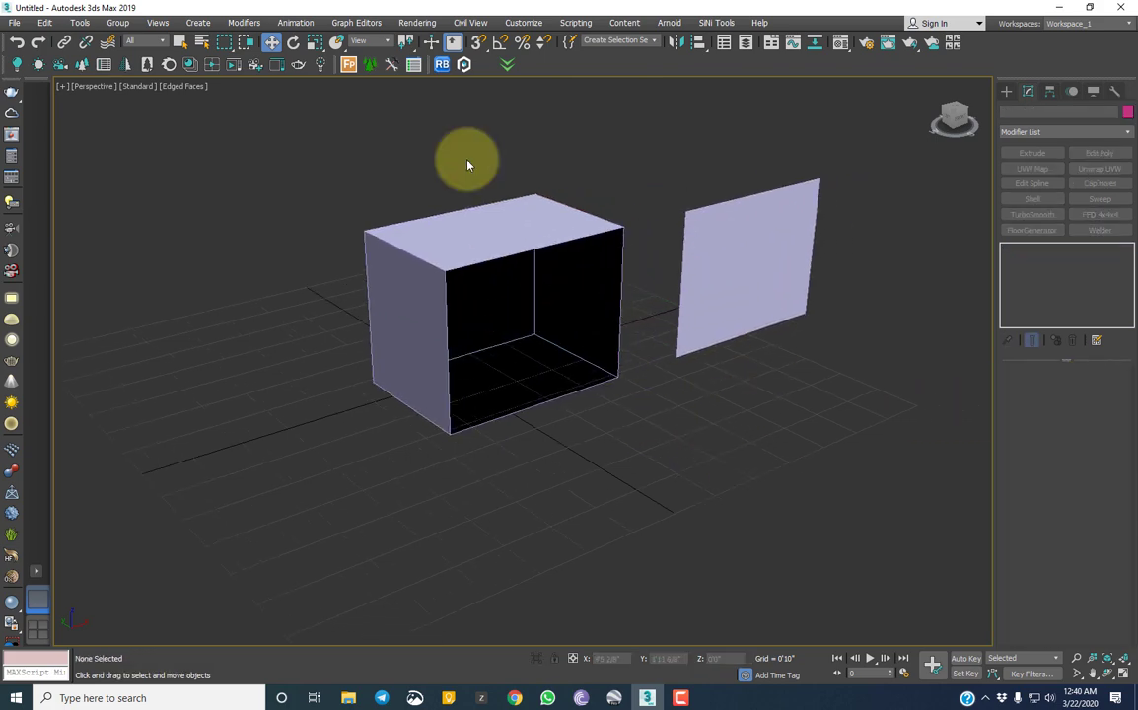
click(524, 24)
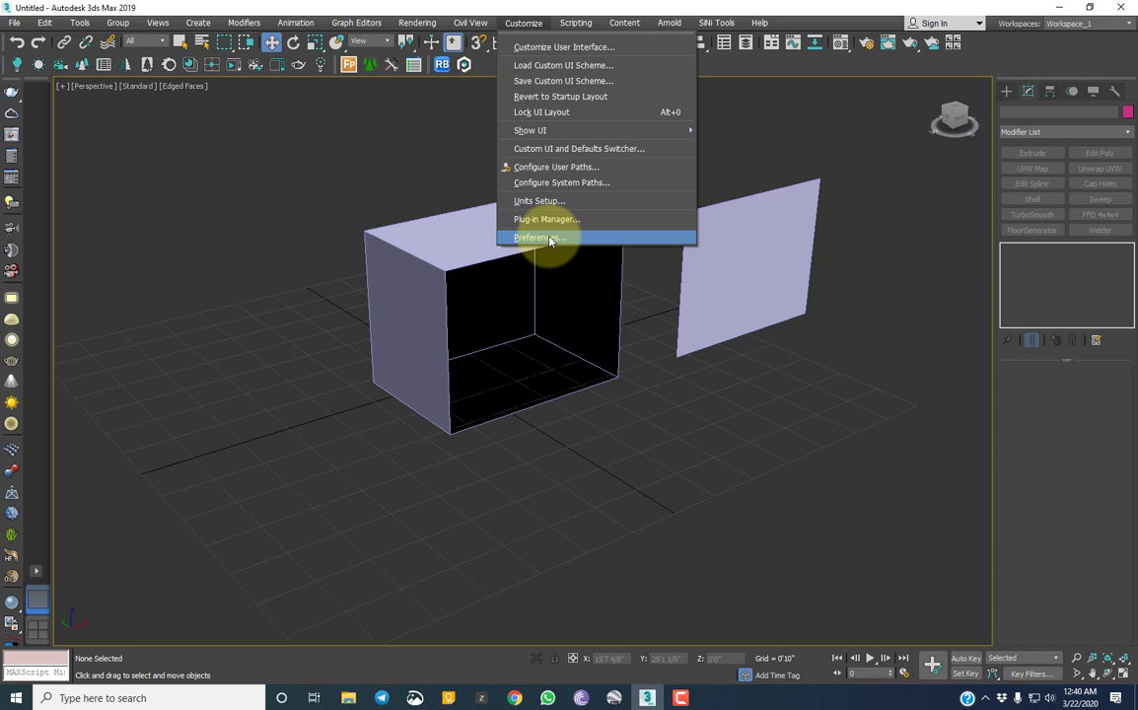
- Create a new floating toolbar named Polygon in Customize User Interface
click(572, 46)
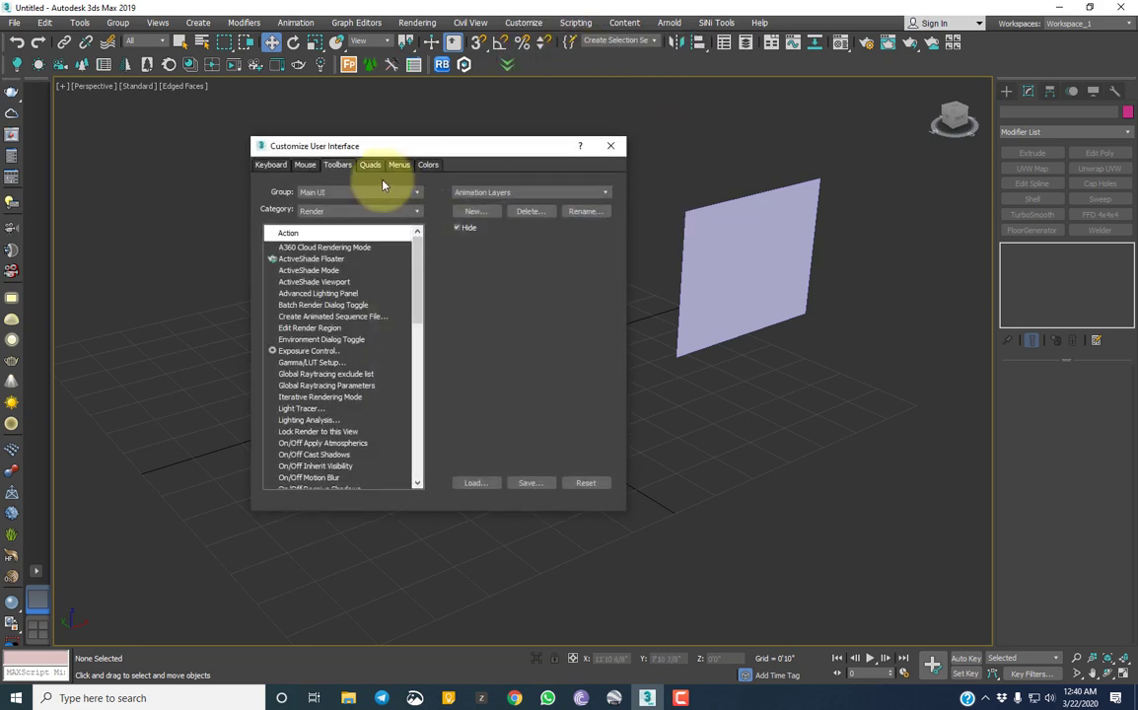
drag(406, 147, 561, 138)
click(627, 203)
text(Polygon)
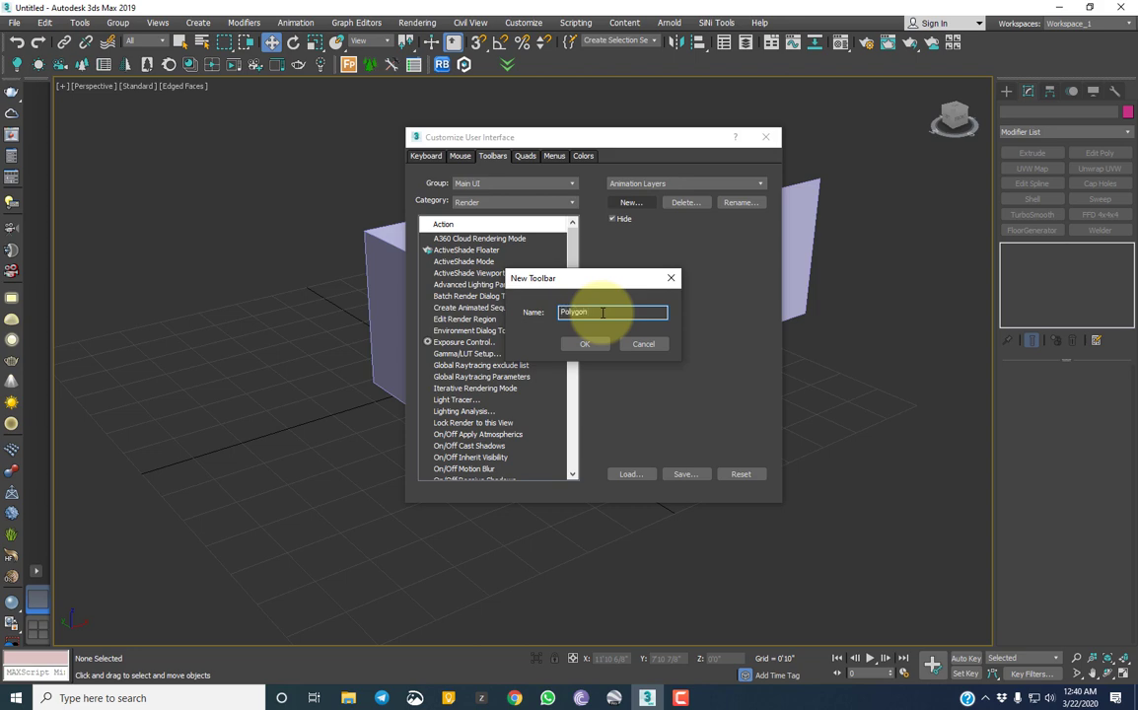
click(584, 343)
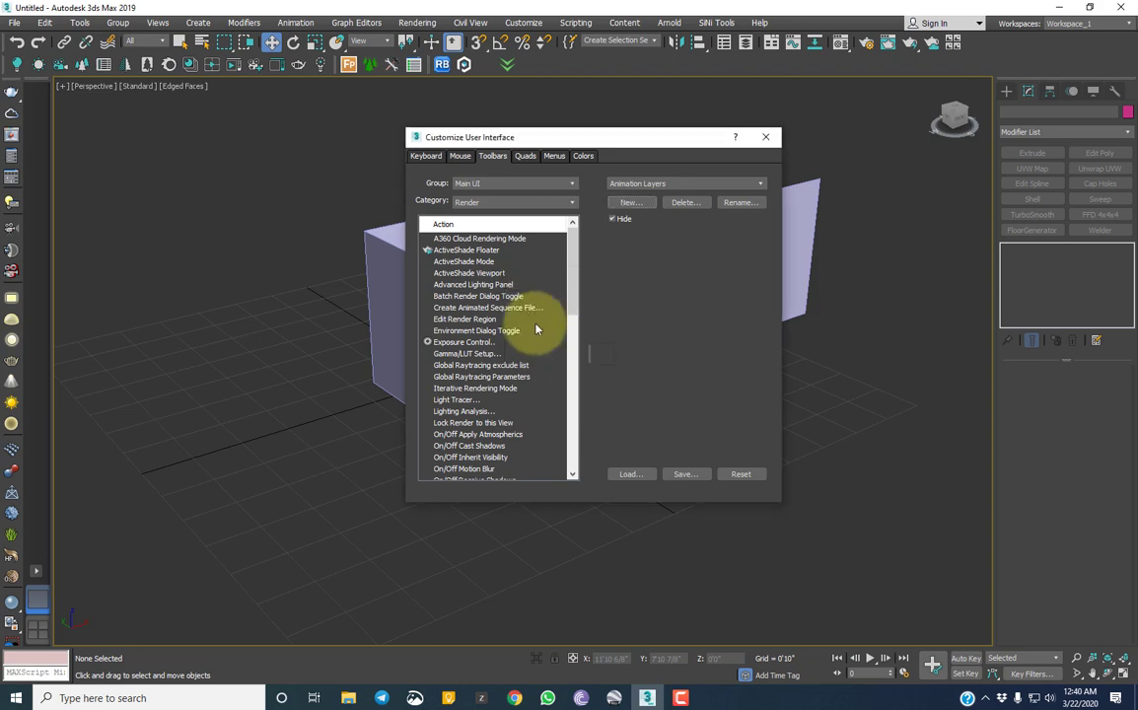
click(272, 335)
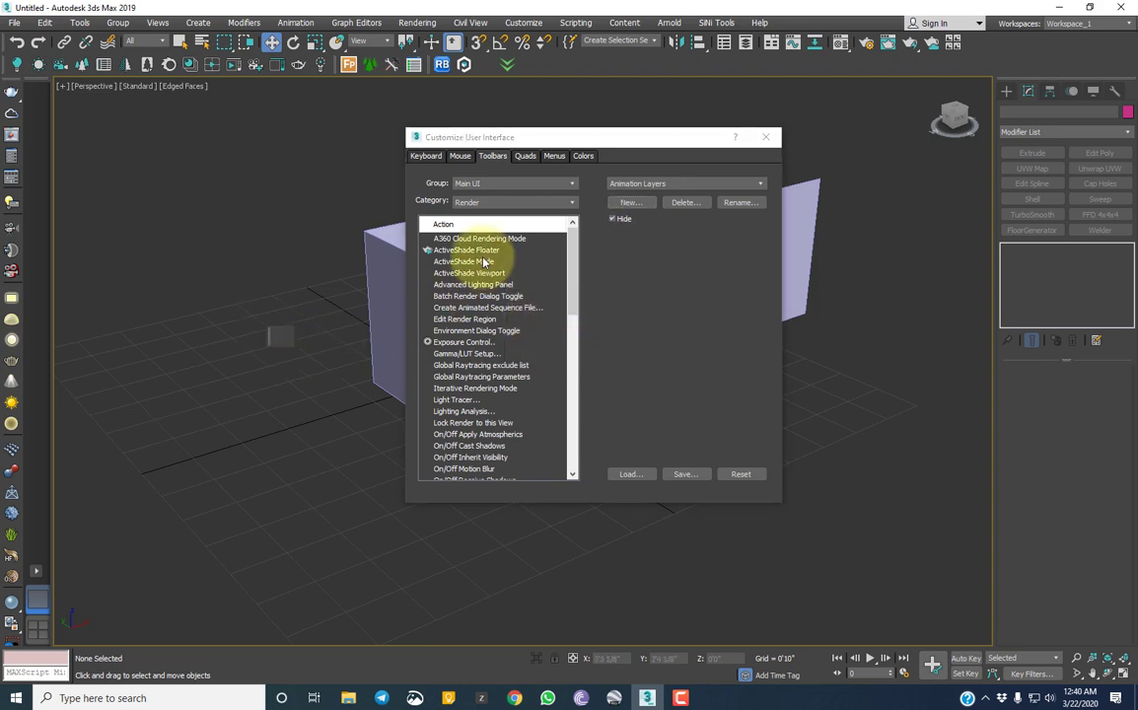
- From the Editable Poly group, add Cap, then Connect before it, to the Polygon toolbar
click(527, 202)
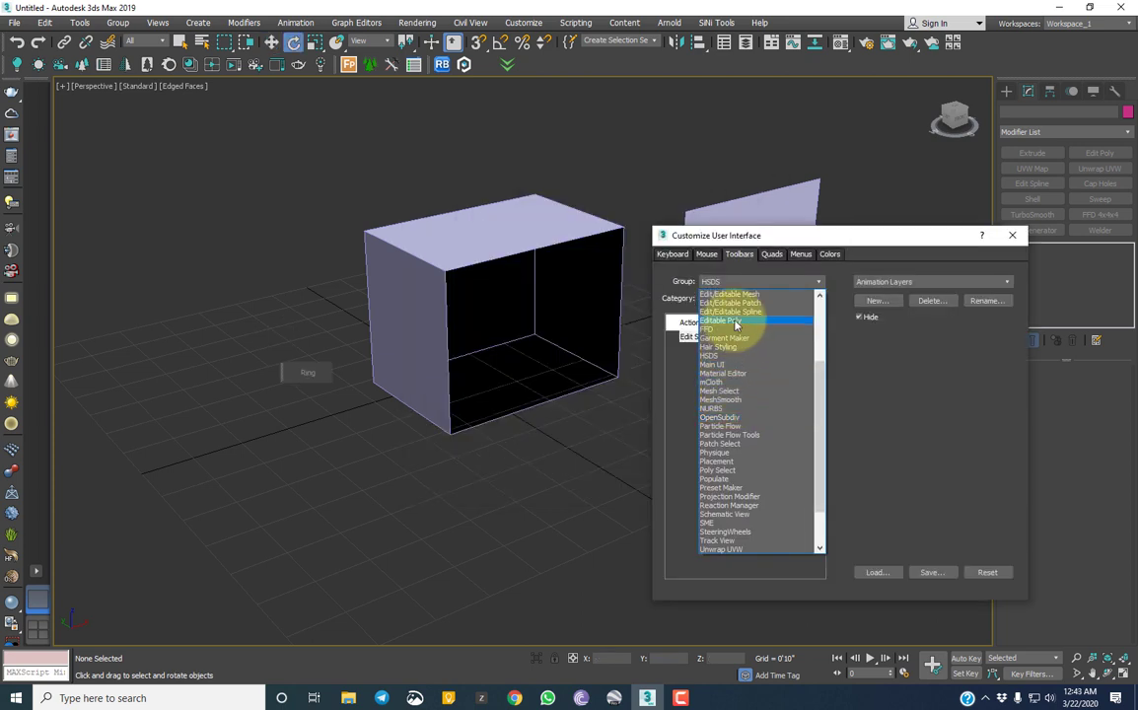
click(721, 320)
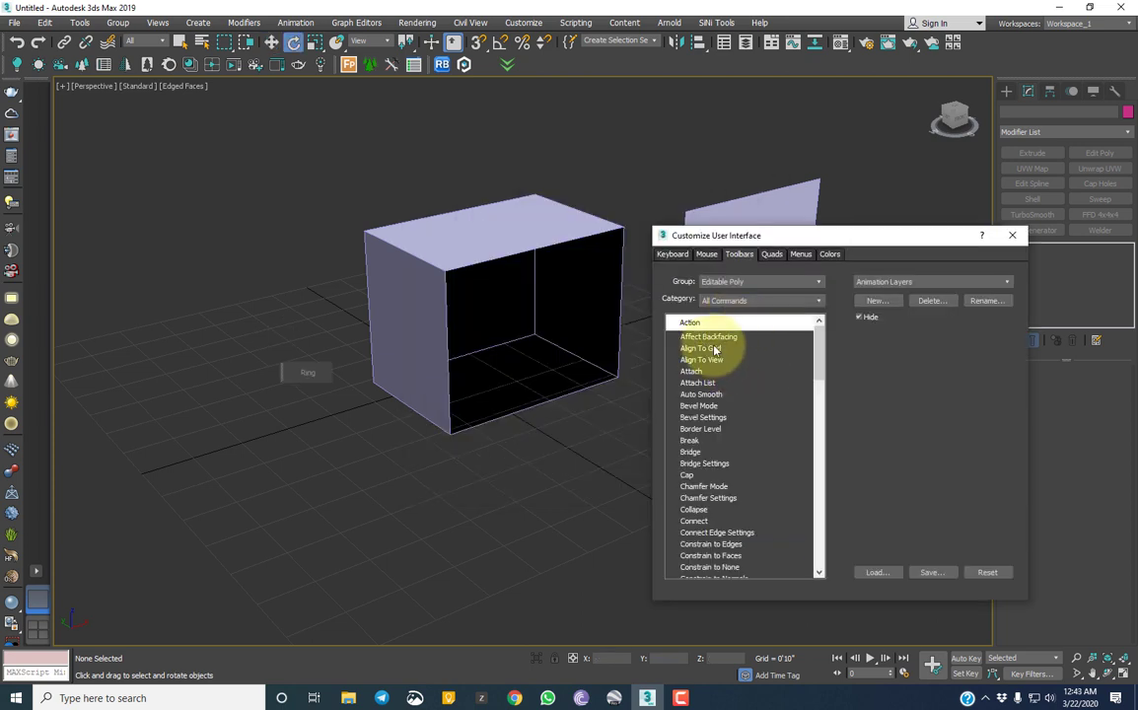
click(698, 418)
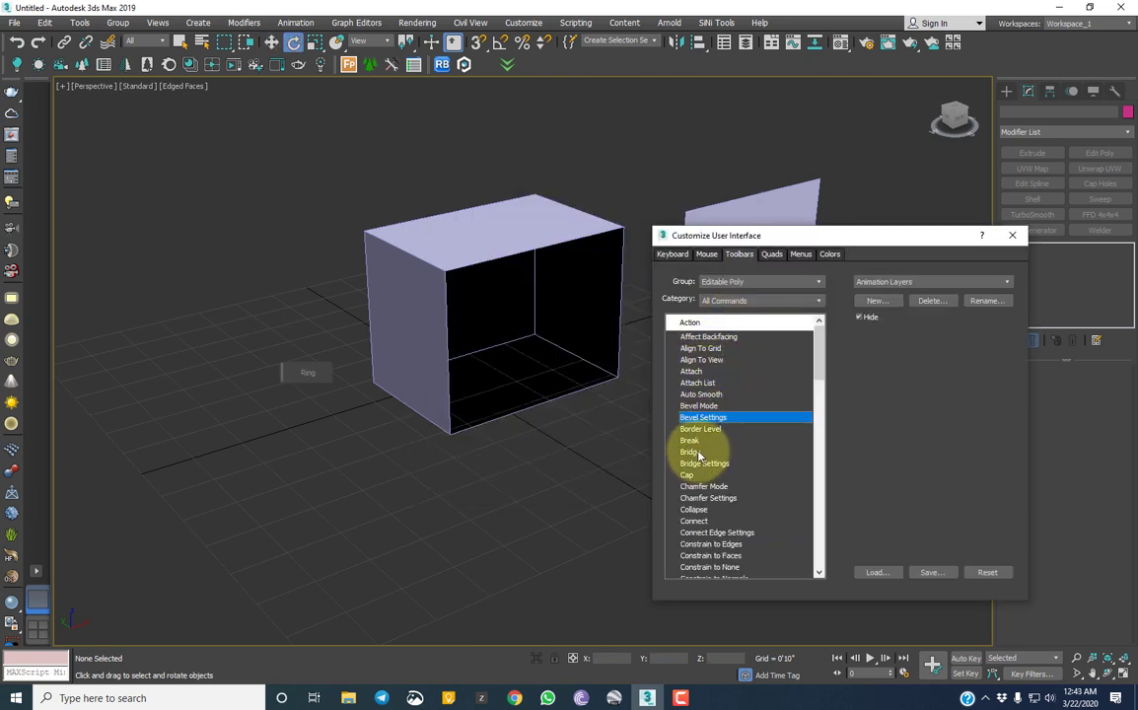
click(696, 453)
click(688, 475)
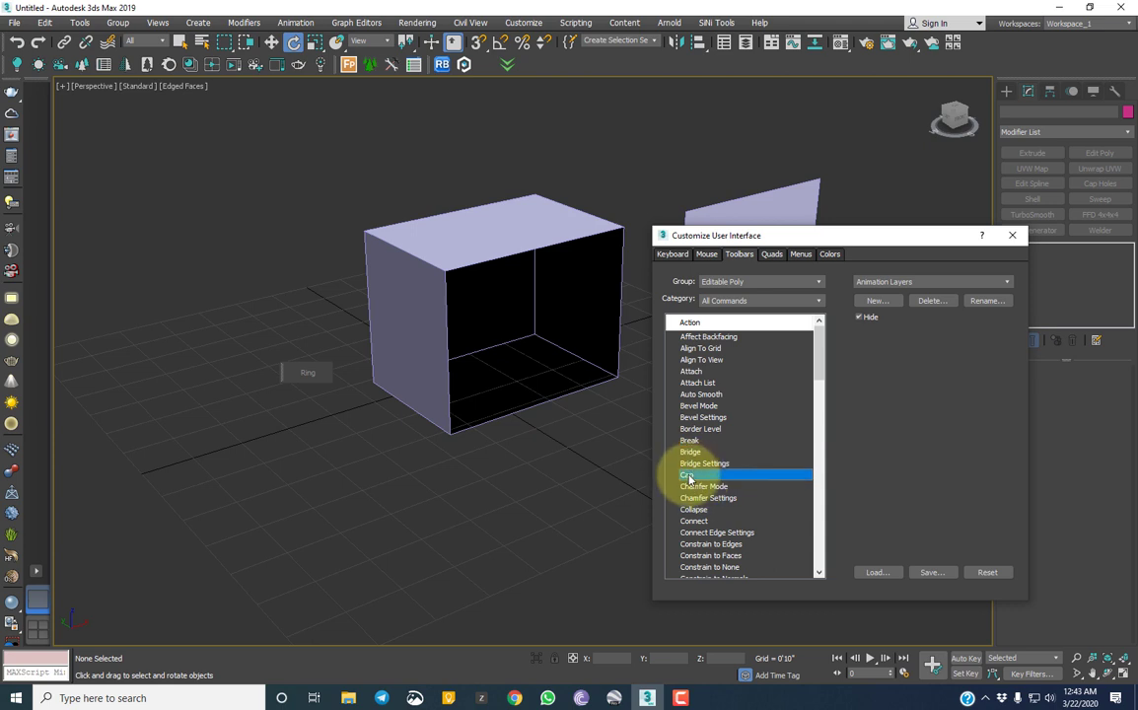
drag(688, 475, 294, 373)
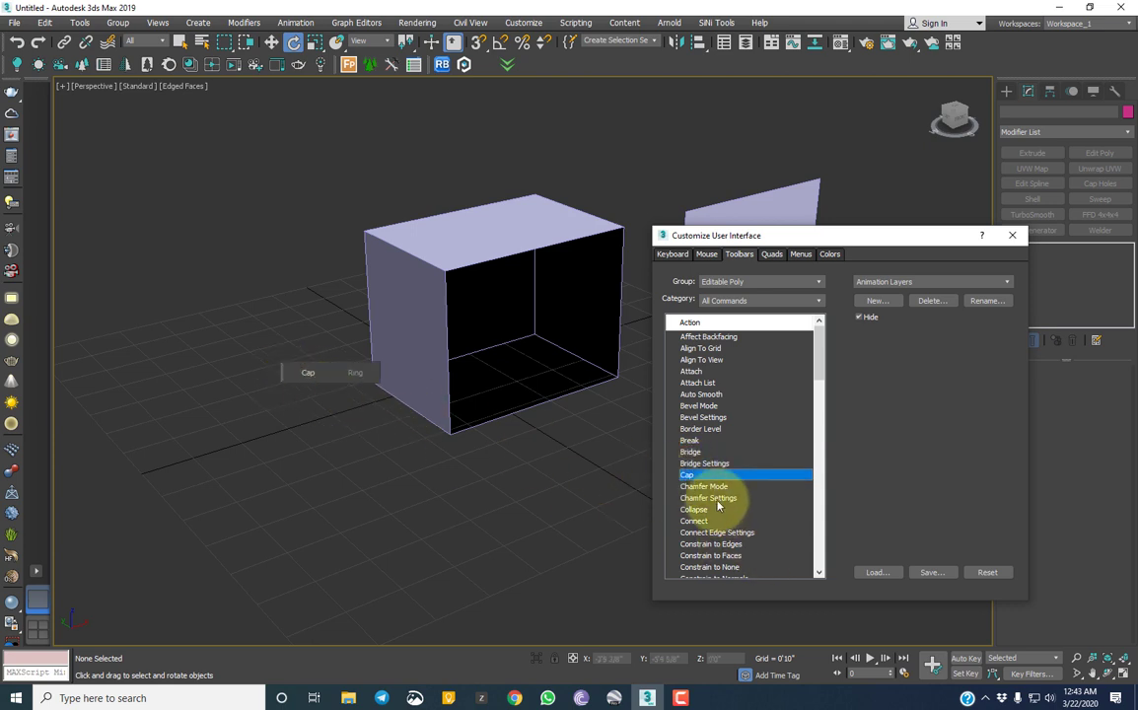
drag(693, 521, 297, 382)
- Add Detach and Attach from the Editable Poly list to the Polygon toolbar
scroll(718, 543, down, 3)
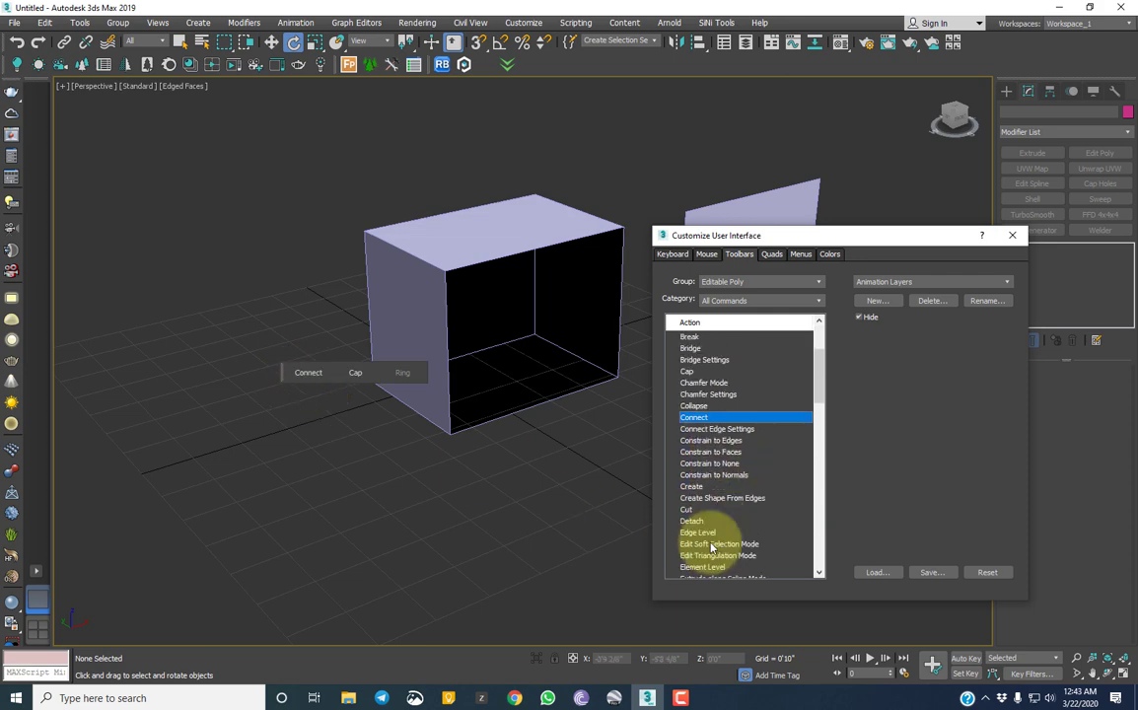
mouse_move(695, 521)
mouse_down()
mouse_move(457, 426)
mouse_move(390, 373)
mouse_up()
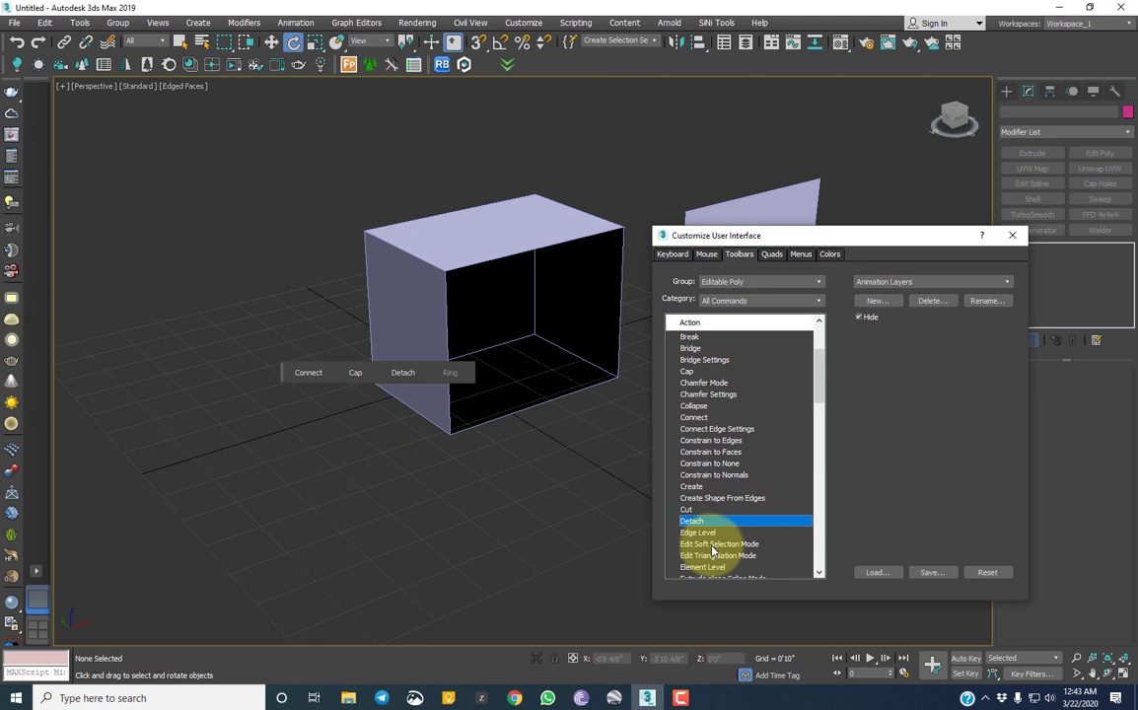
scroll(716, 551, down, 1)
scroll(718, 543, down, 2)
scroll(719, 529, up, 3)
scroll(711, 508, up, 3)
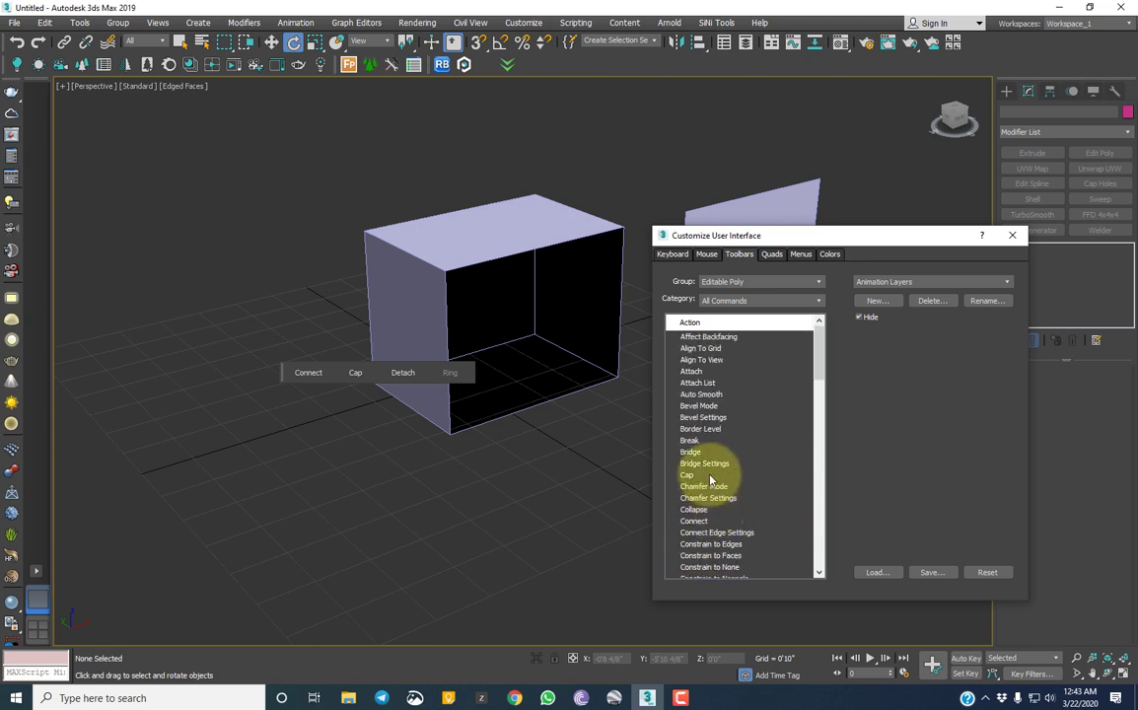
mouse_move(693, 370)
mouse_down()
mouse_move(302, 385)
mouse_move(382, 380)
mouse_up()
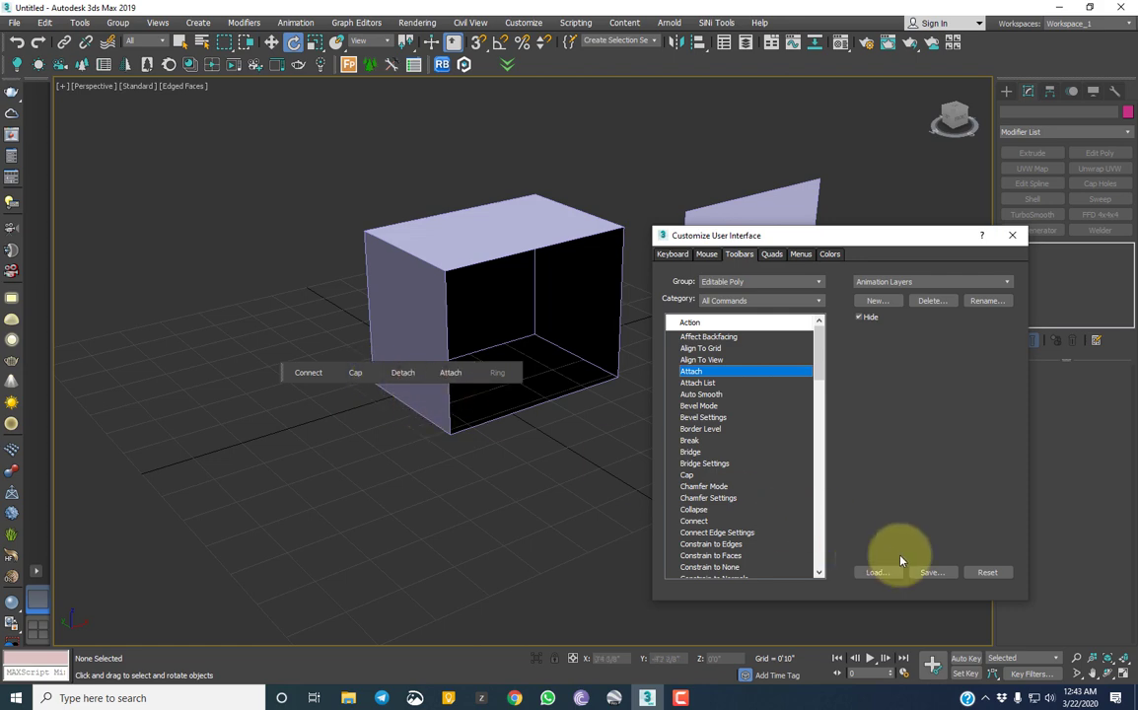
- Select the box with the Move tool and attach the standalone plane to it
click(557, 229)
middle_drag(559, 229, 569, 229)
click(271, 41)
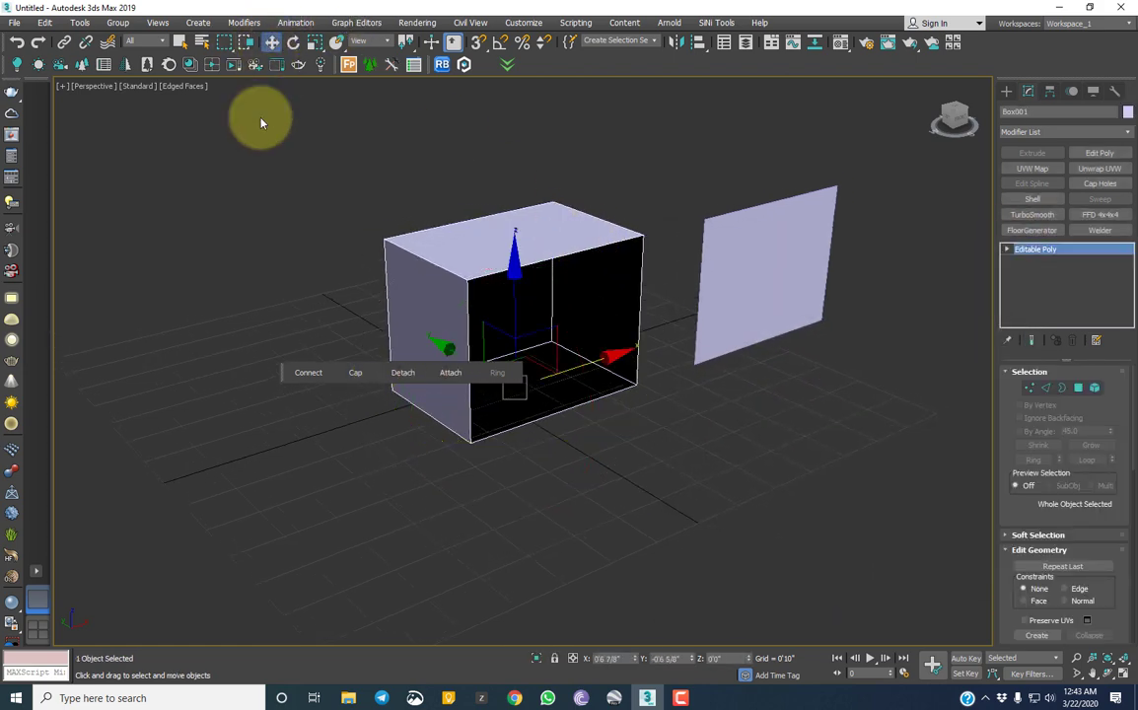
click(261, 124)
click(452, 252)
middle_drag(437, 274, 399, 321)
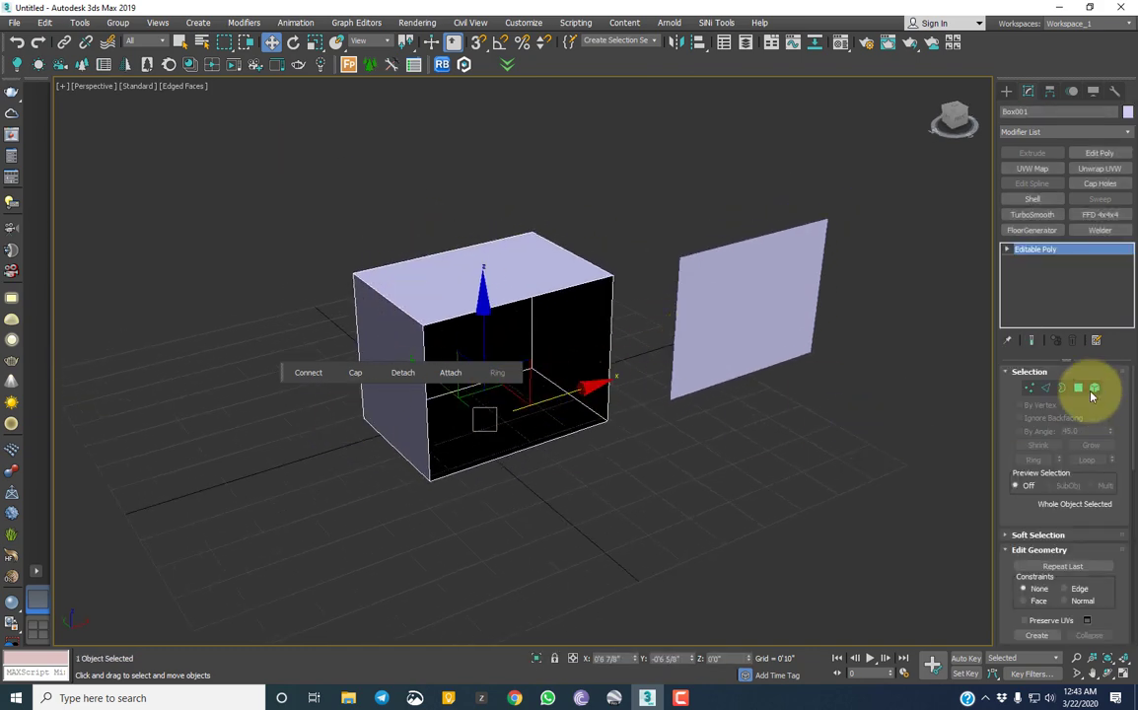
click(453, 376)
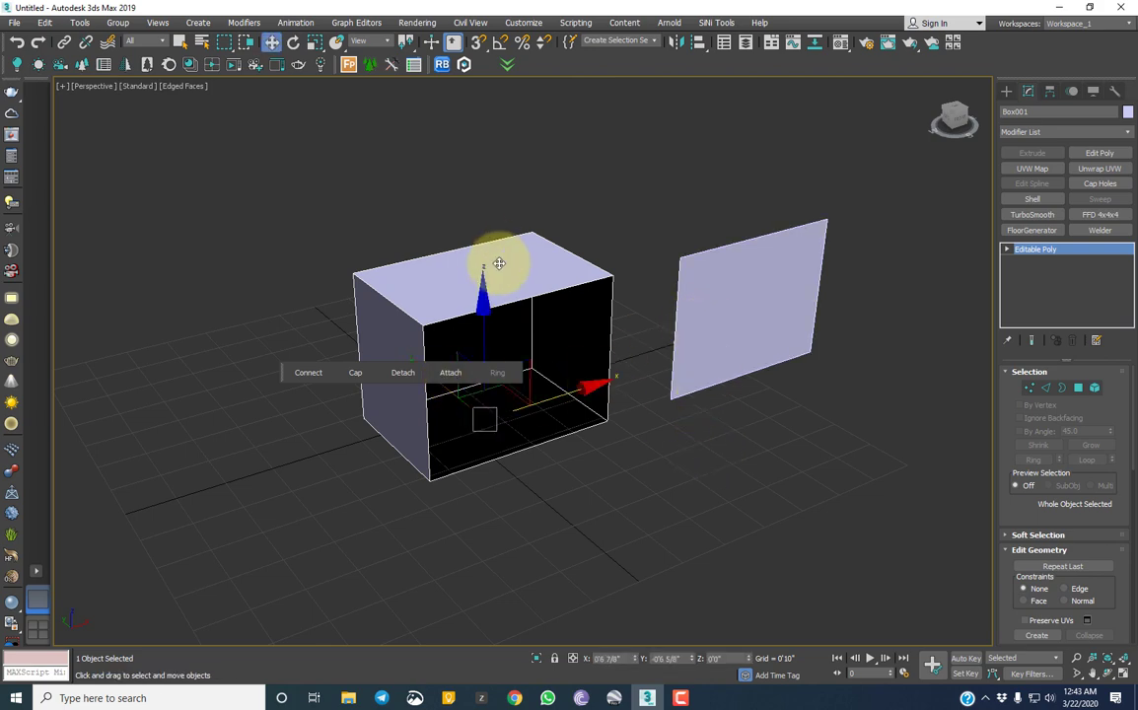
click(667, 478)
click(590, 384)
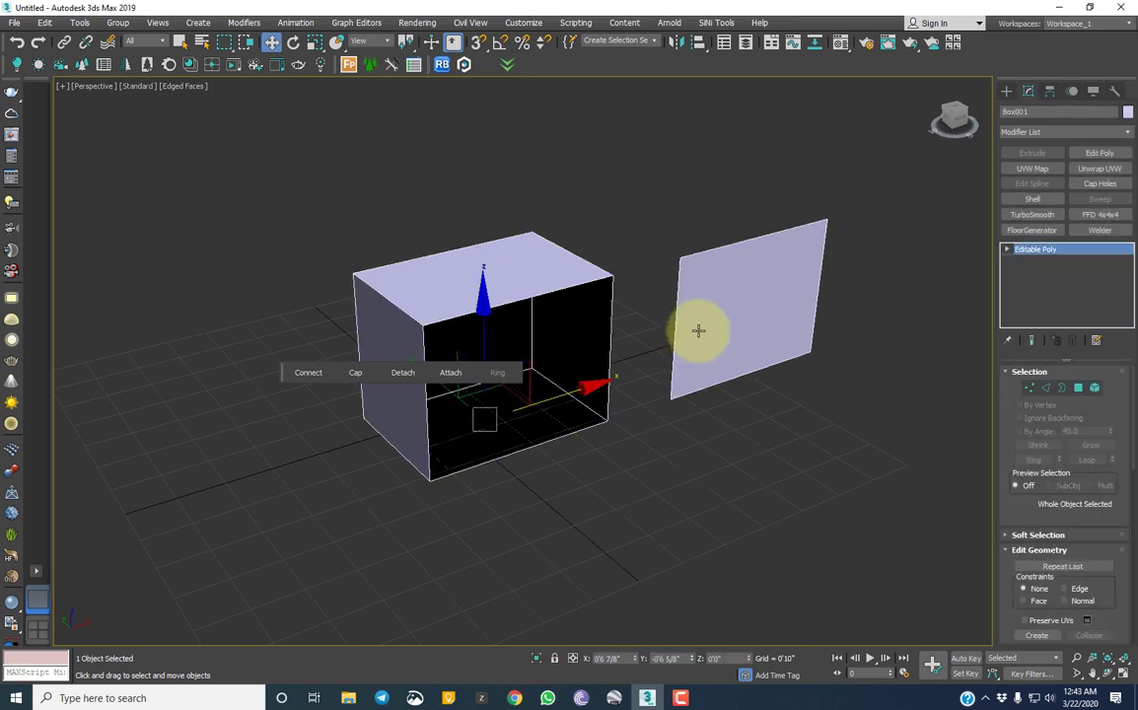
- In Polygon mode, detach the box's top face as a separate object
click(1078, 388)
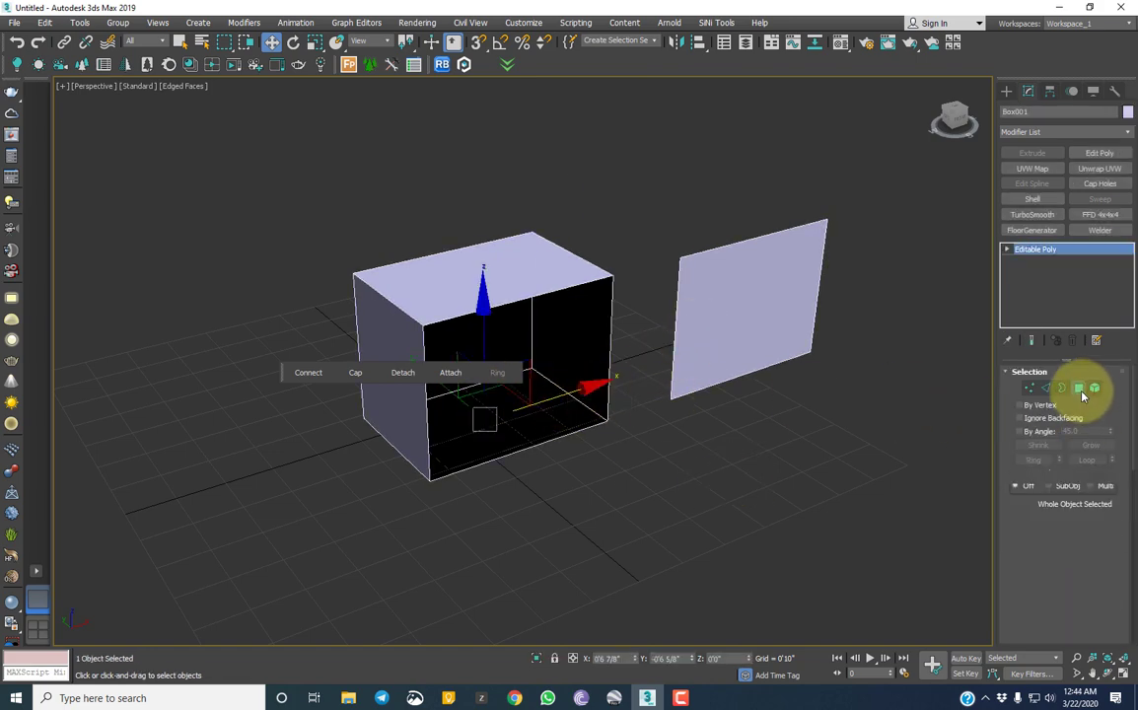
click(1095, 388)
click(774, 305)
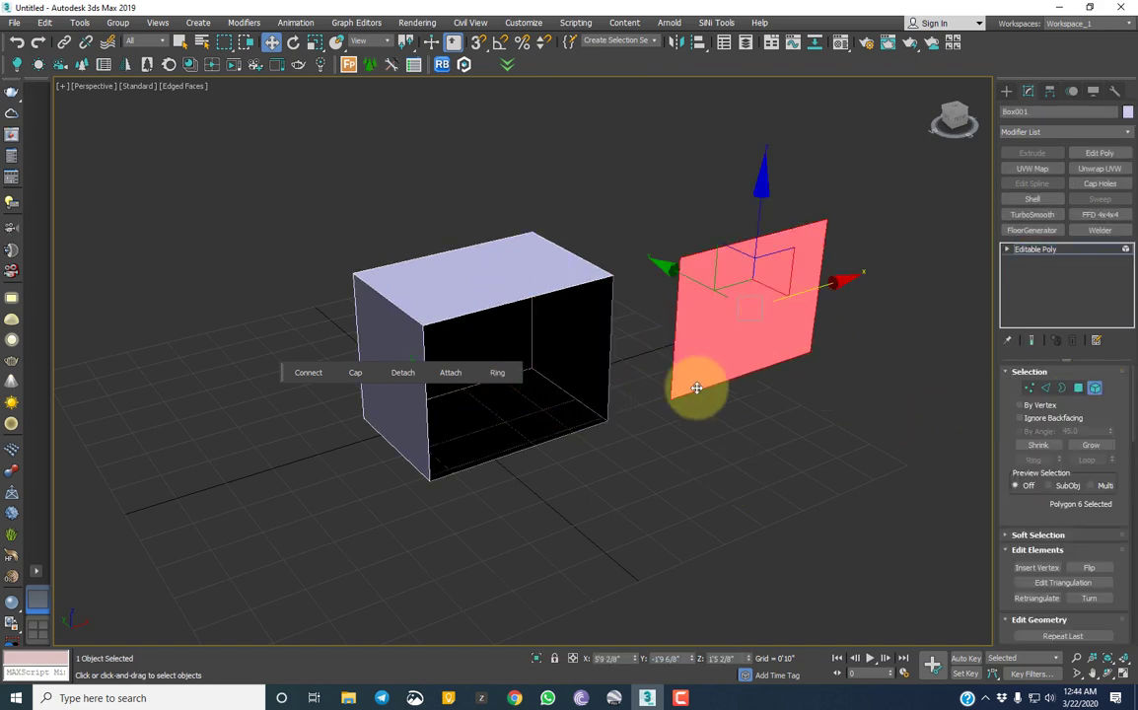
click(521, 299)
click(1079, 388)
click(480, 290)
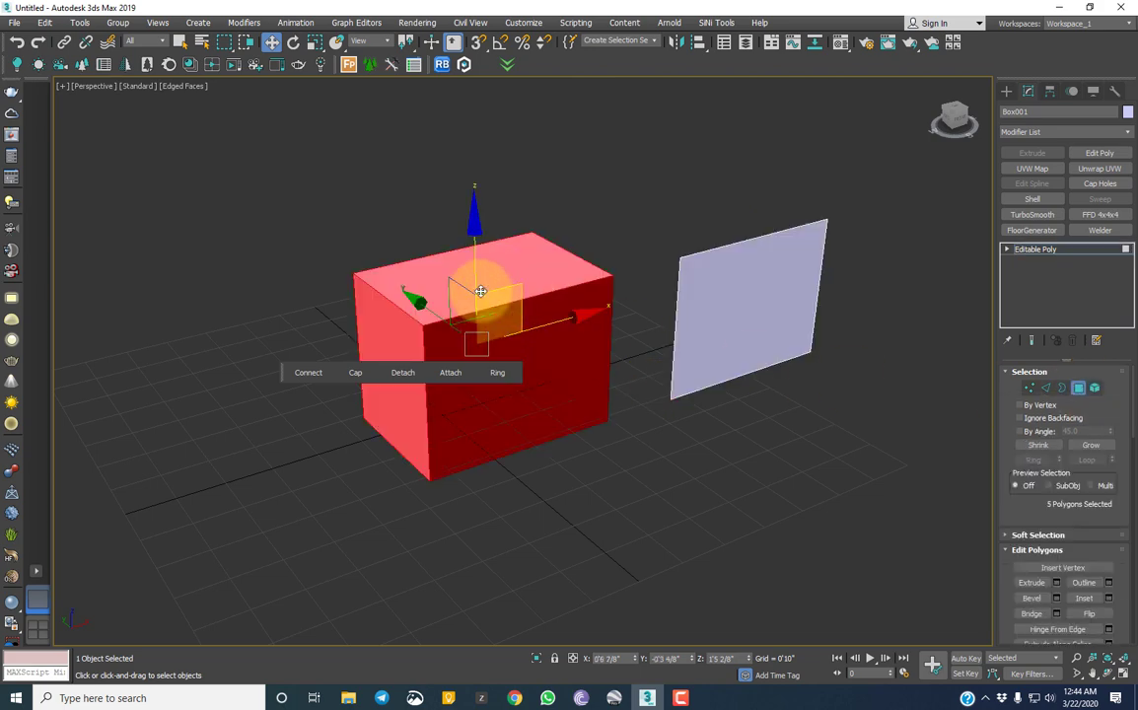
click(404, 372)
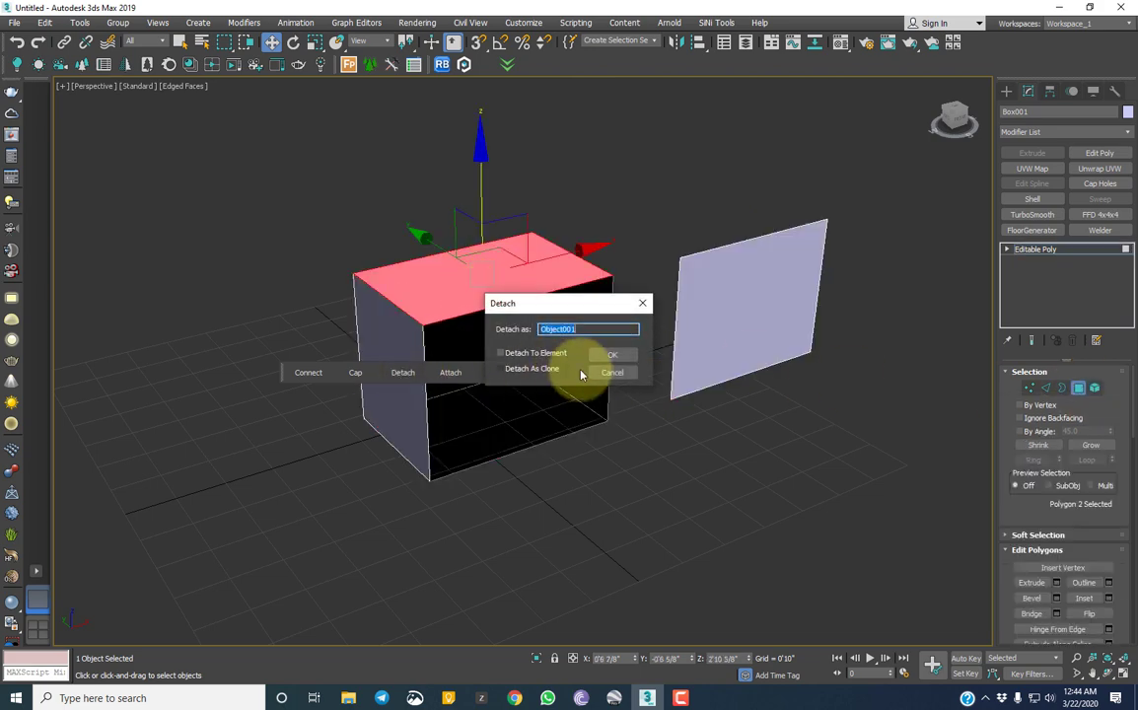
click(612, 359)
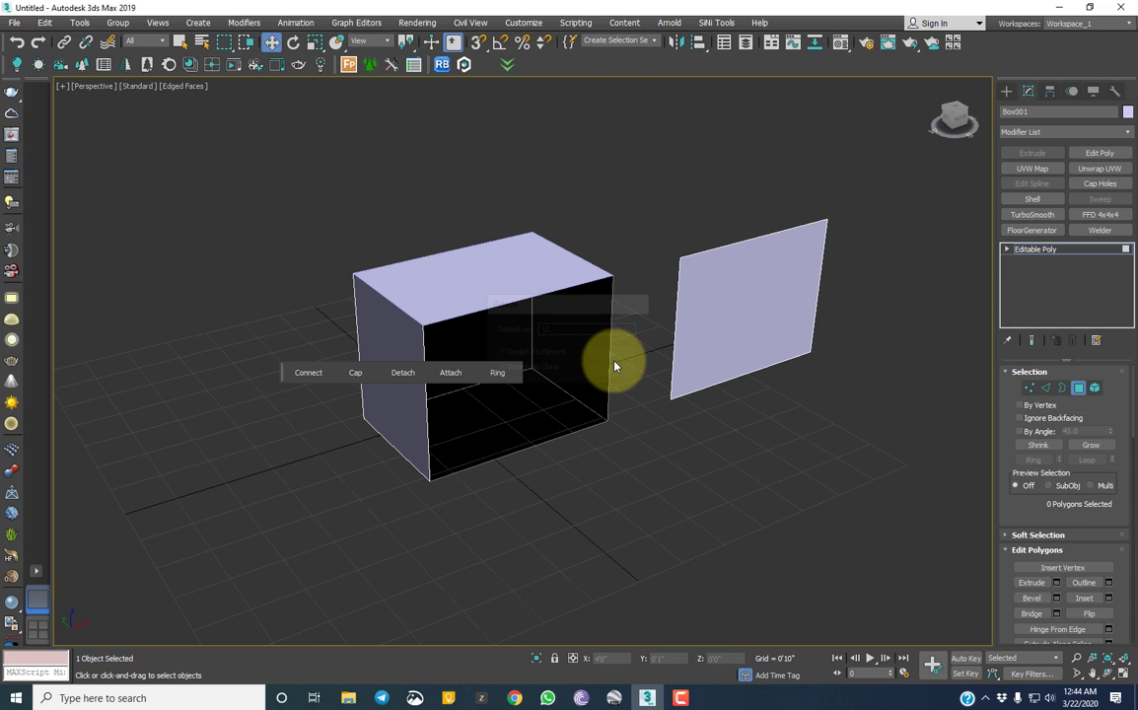
- Detach the left, bottom and right faces too, then exit polygon editing
click(394, 319)
click(403, 372)
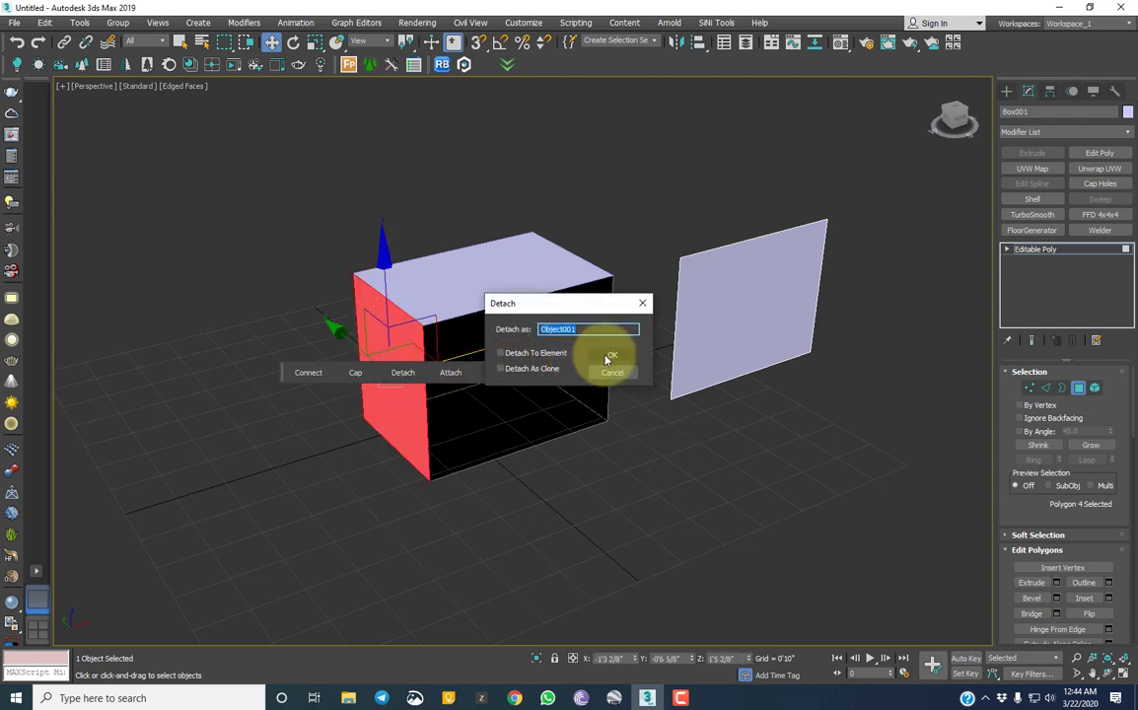
click(609, 357)
click(499, 416)
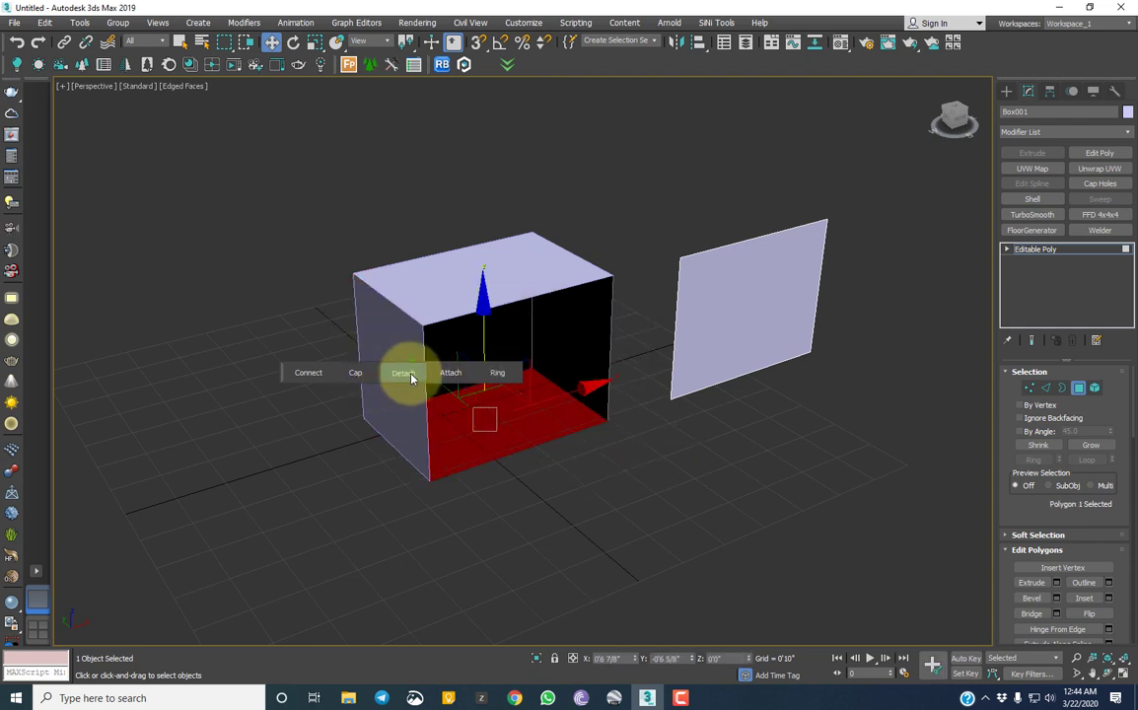
click(411, 378)
click(610, 358)
click(594, 326)
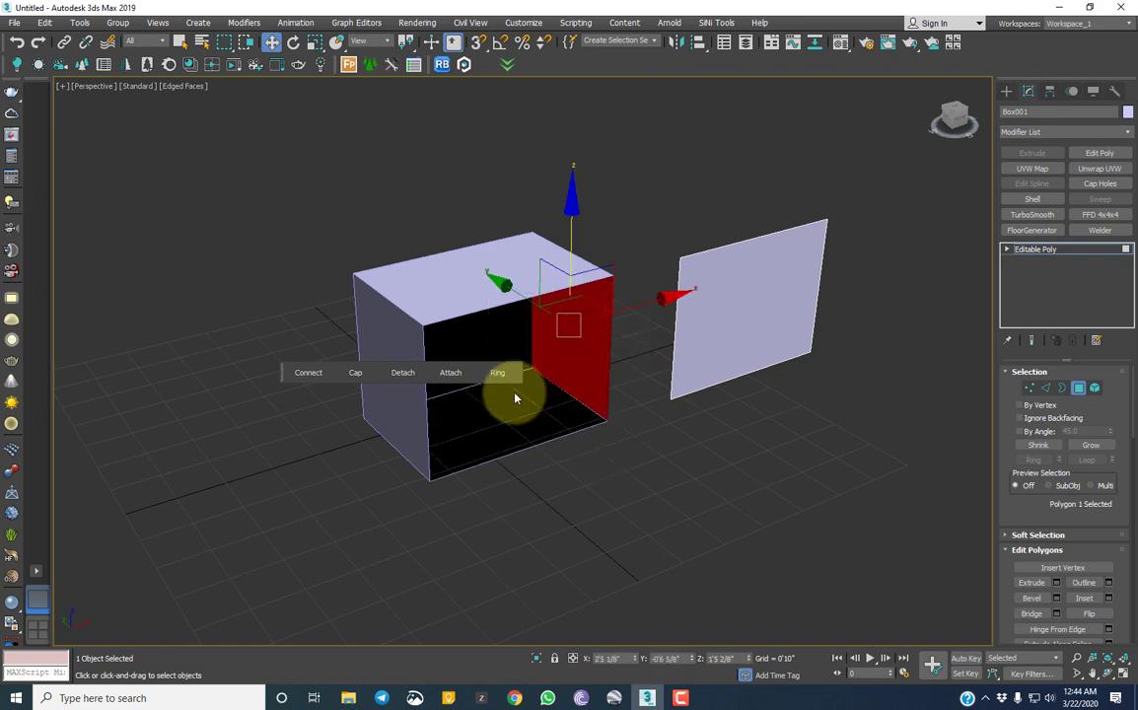
click(403, 373)
click(611, 357)
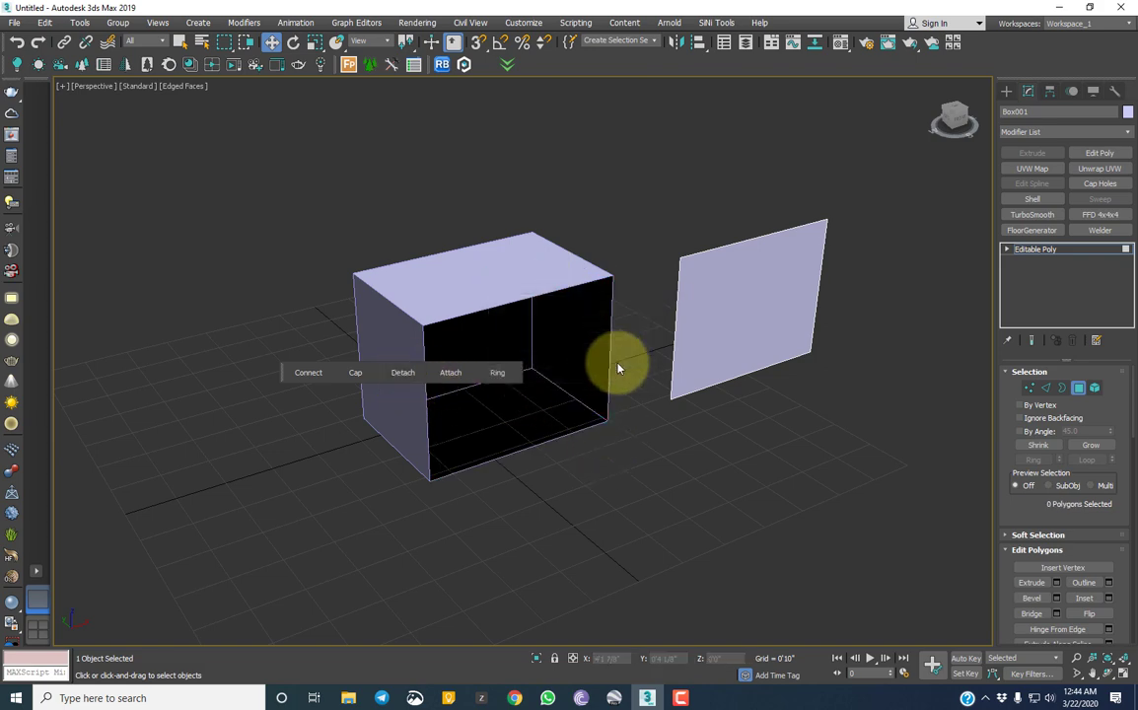
click(846, 470)
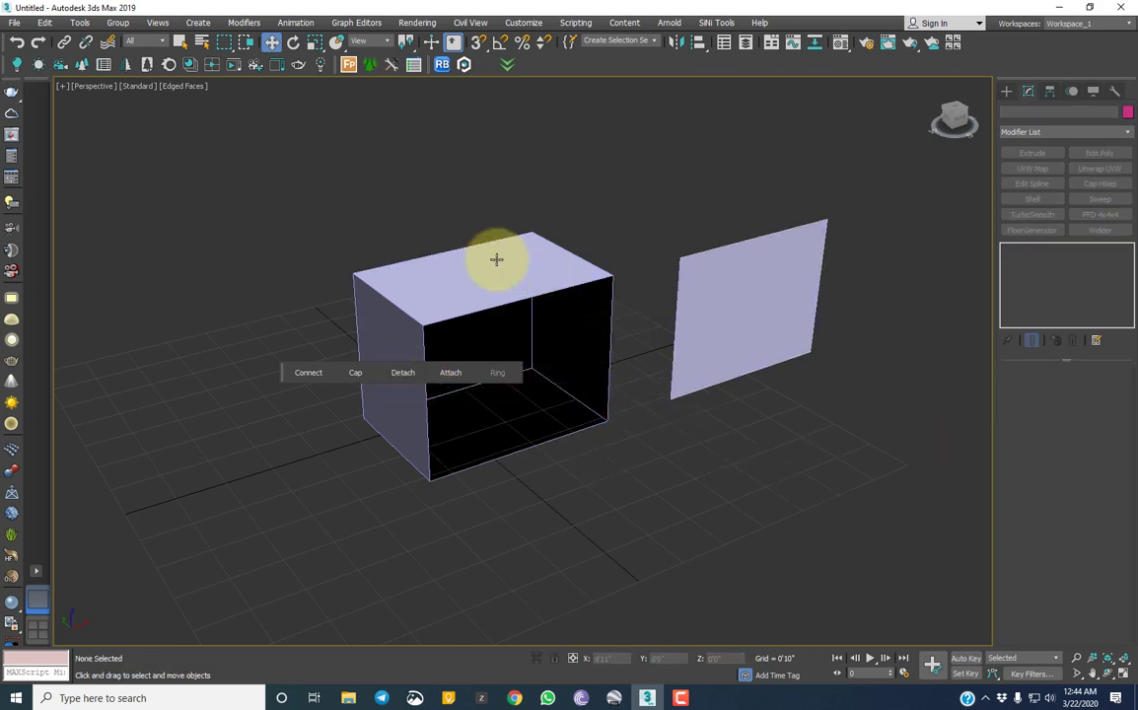
click(520, 305)
- Drag the top face to the front, the black face above, and the remaining pieces aside
drag(450, 398, 611, 523)
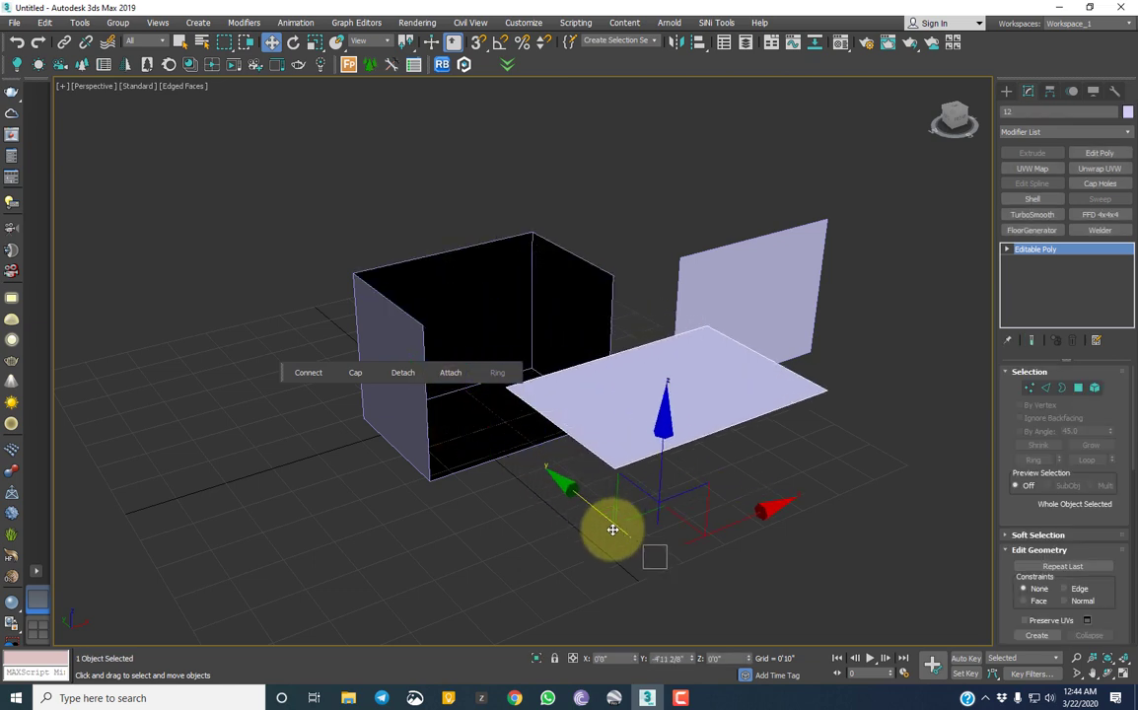
click(587, 307)
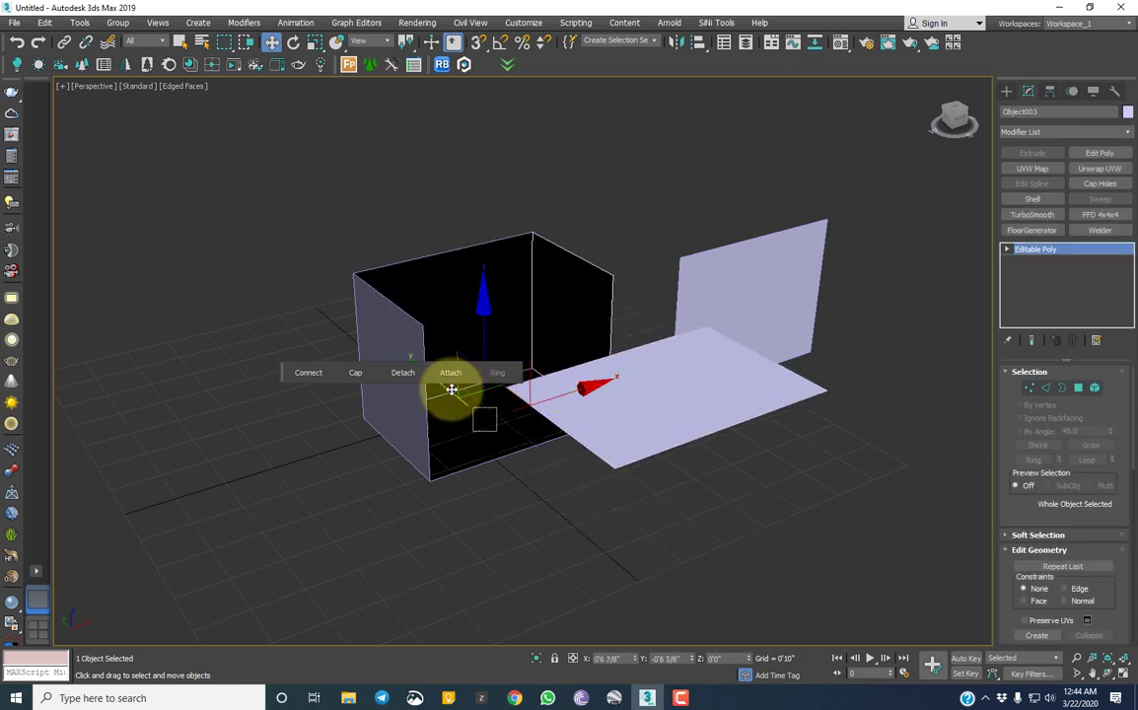
drag(452, 385, 305, 276)
click(469, 291)
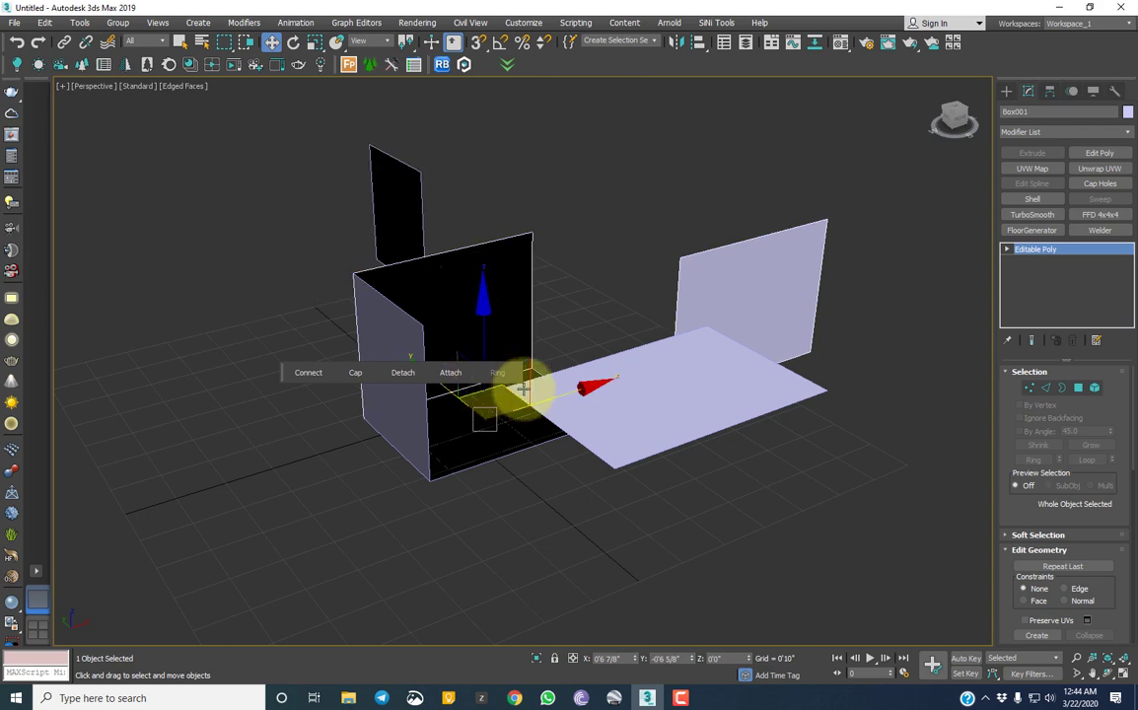
mouse_move(507, 412)
mouse_down()
mouse_move(300, 437)
mouse_move(508, 394)
mouse_move(770, 306)
mouse_up()
click(770, 305)
click(451, 432)
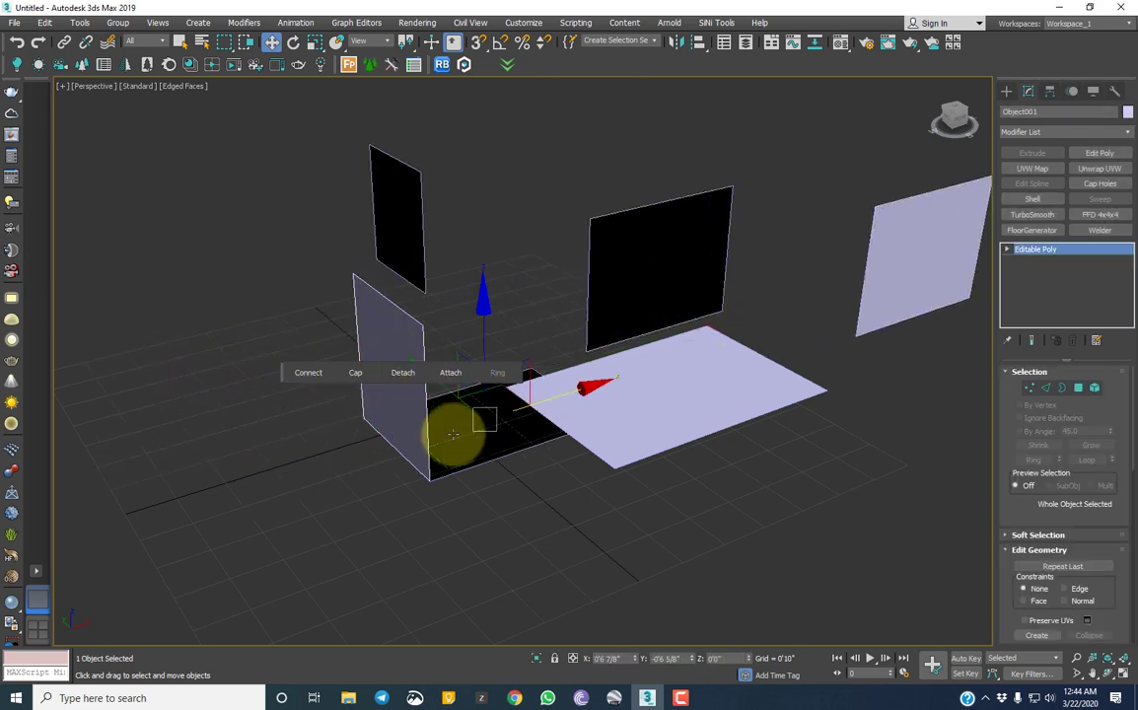
drag(516, 414, 370, 482)
click(490, 548)
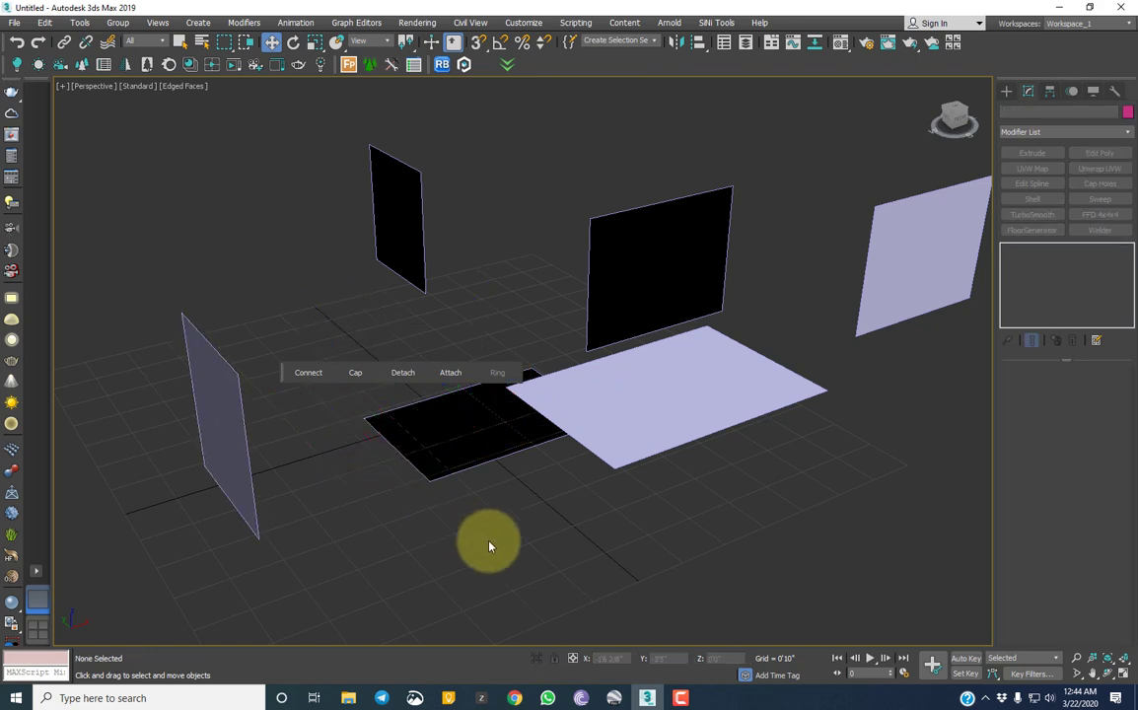
- Marquee-select the five pieces, then select the left piece and enter its Polygon mode
scroll(582, 467, down, 5)
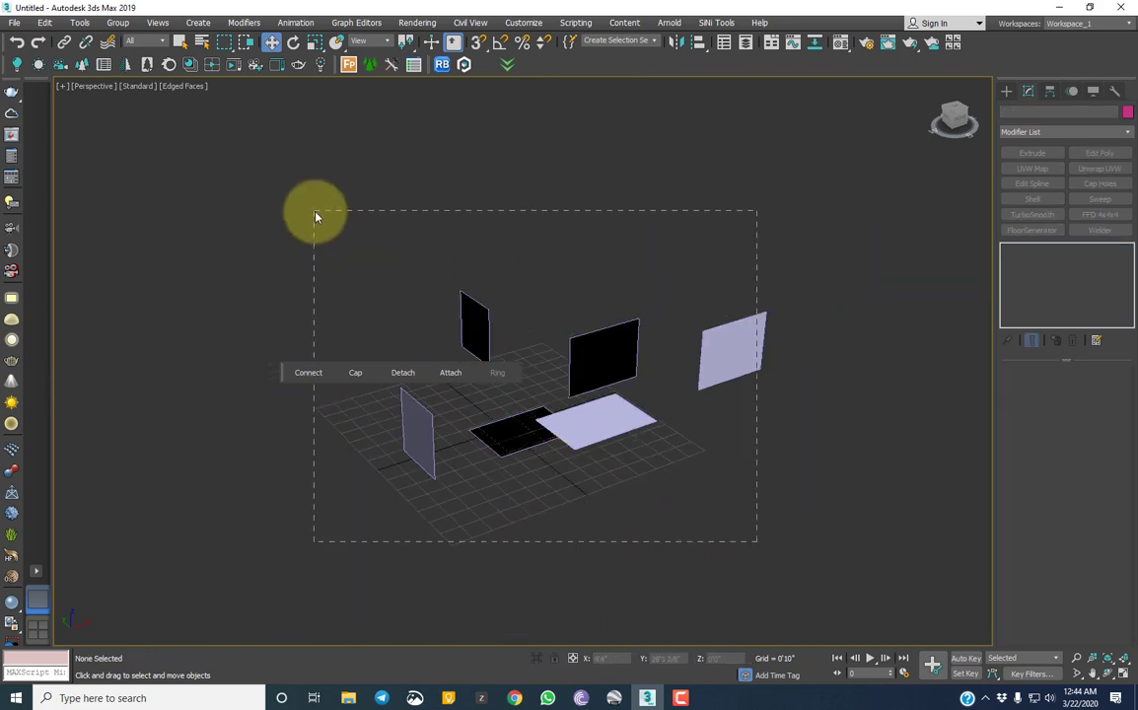
drag(316, 217, 315, 213)
scroll(844, 548, up, 3)
scroll(476, 464, up, 3)
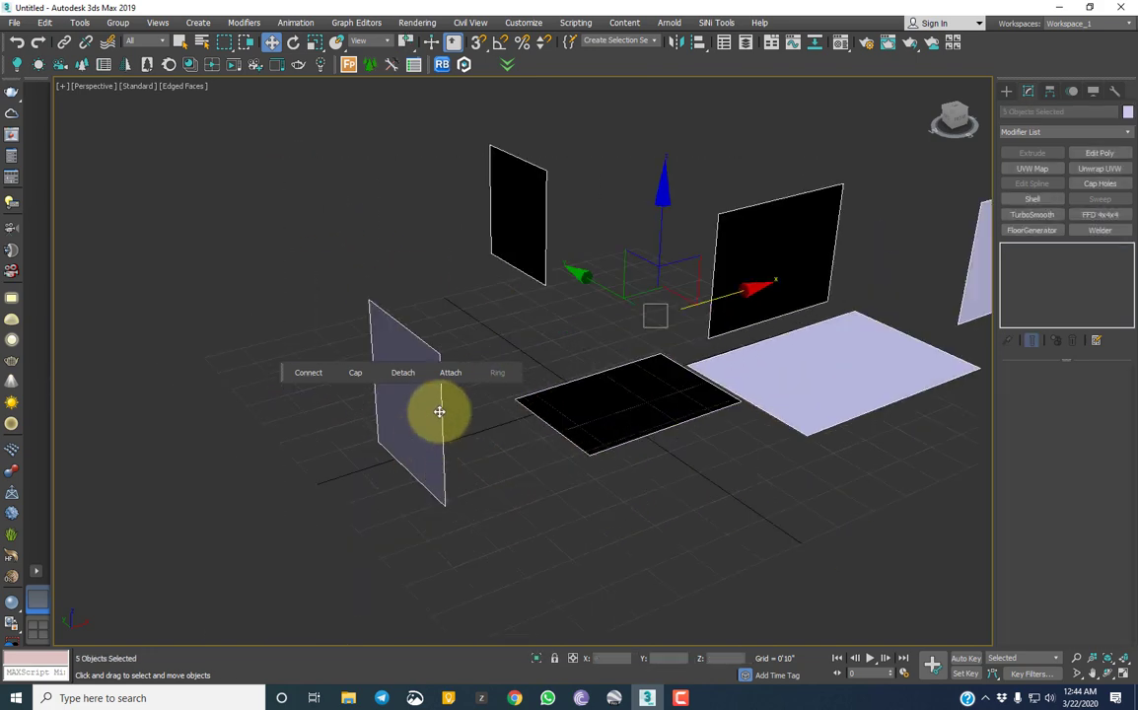
click(444, 447)
click(1095, 388)
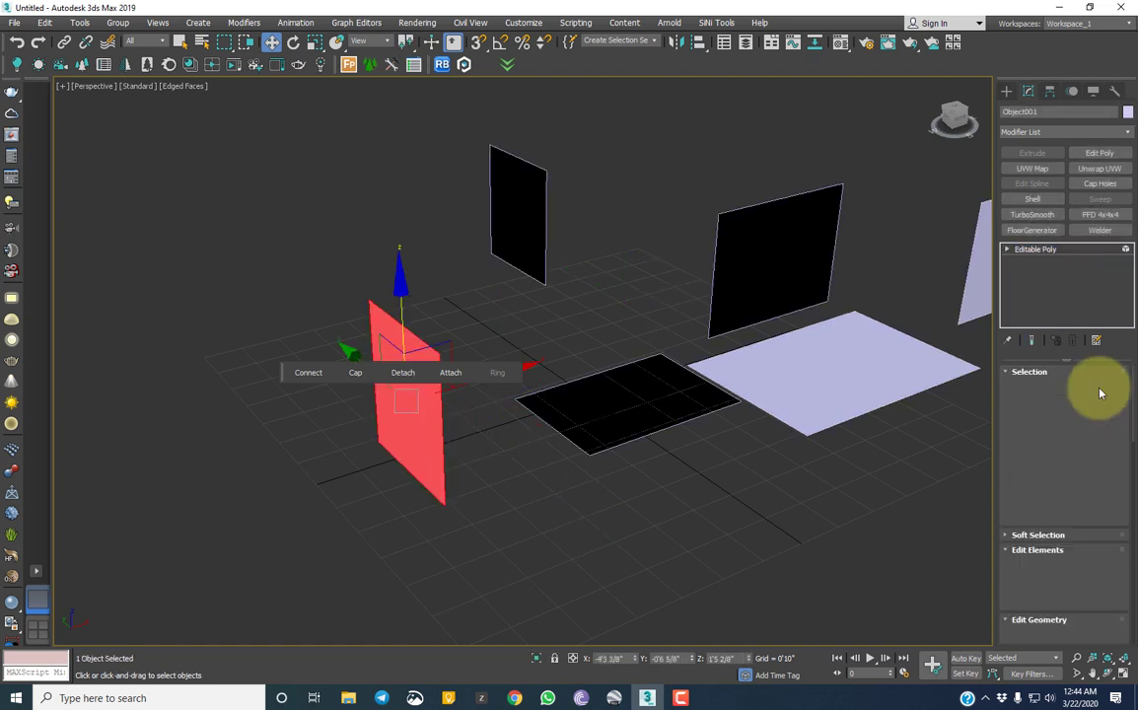
scroll(472, 476, down, 2)
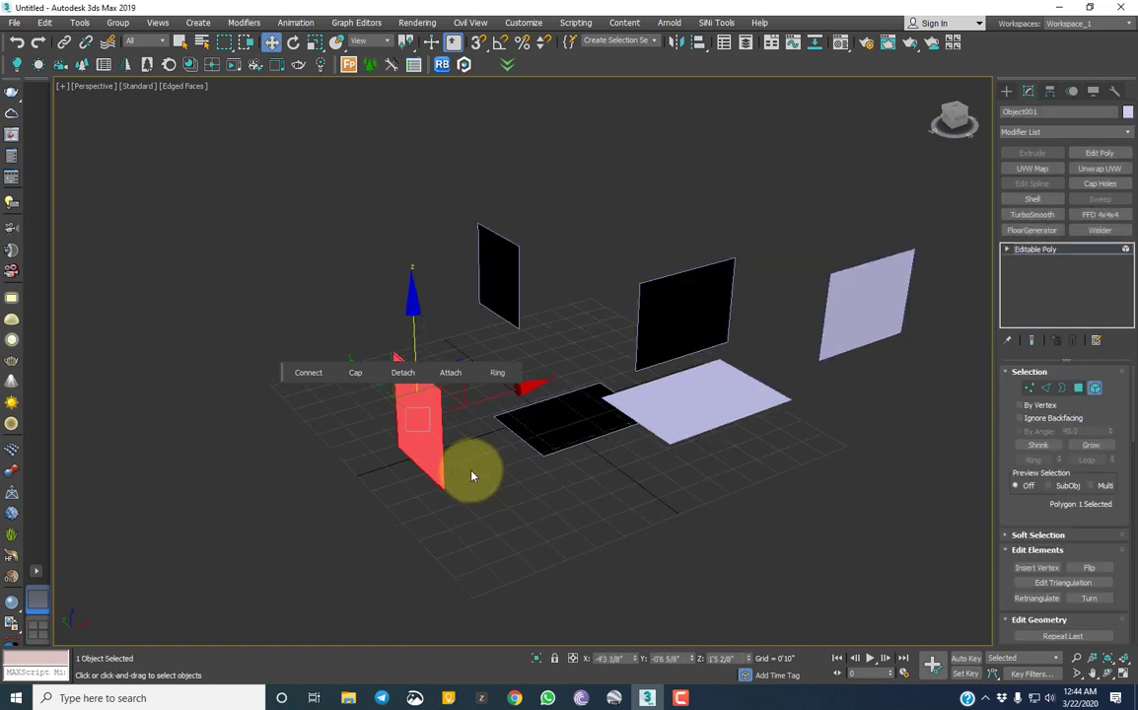
click(1079, 389)
scroll(641, 470, down, 2)
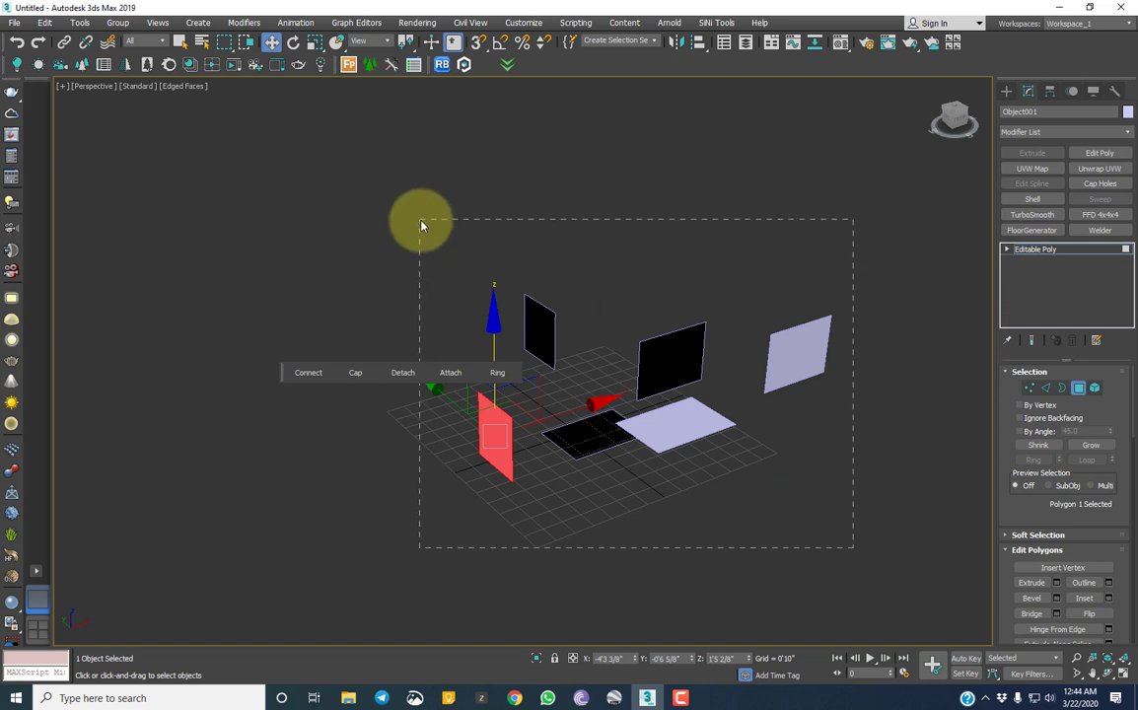